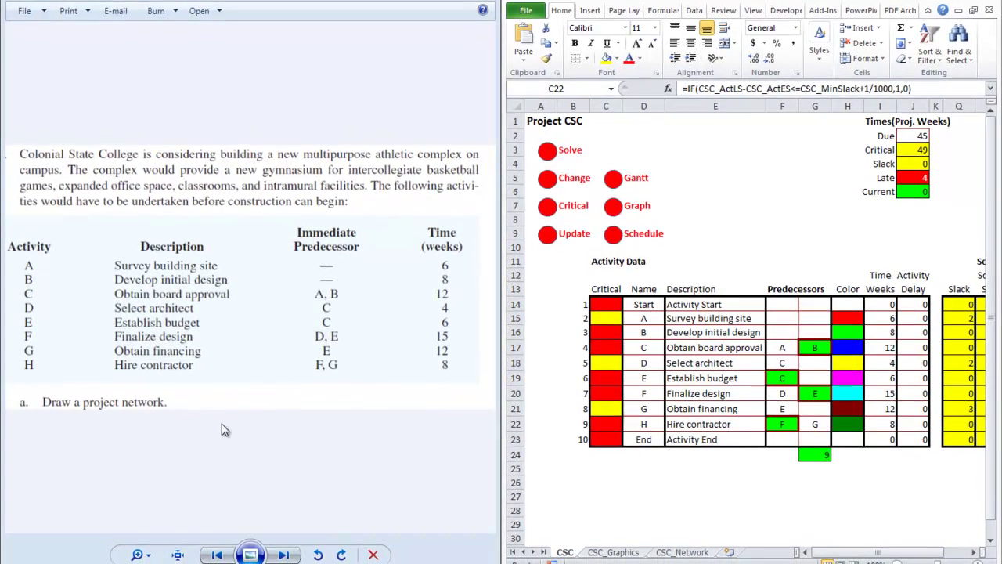
# Bring up the three-point time estimates image, and start a new project management problem named CSC_Stochastic.
pyautogui.click(289, 562)
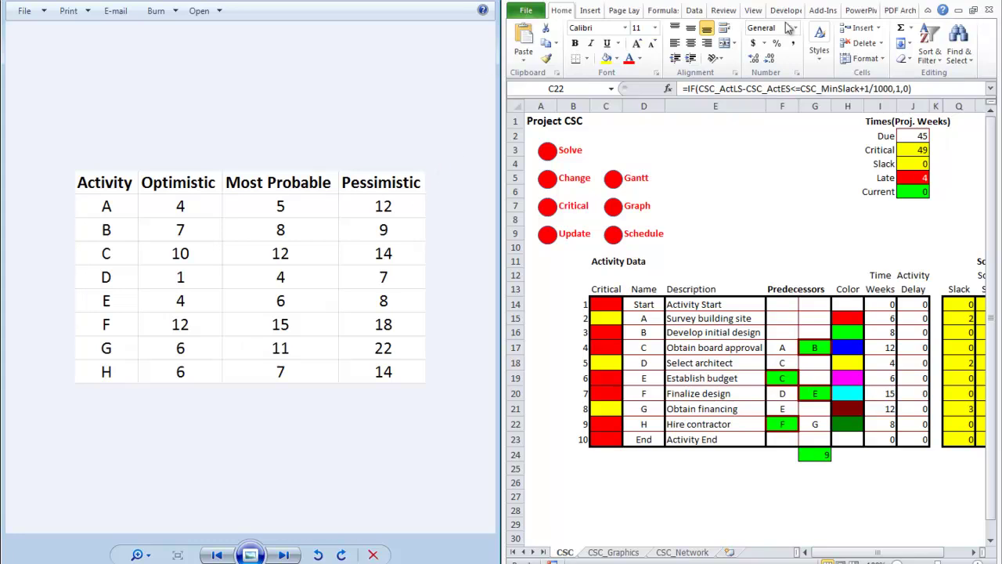
pyautogui.click(814, 13)
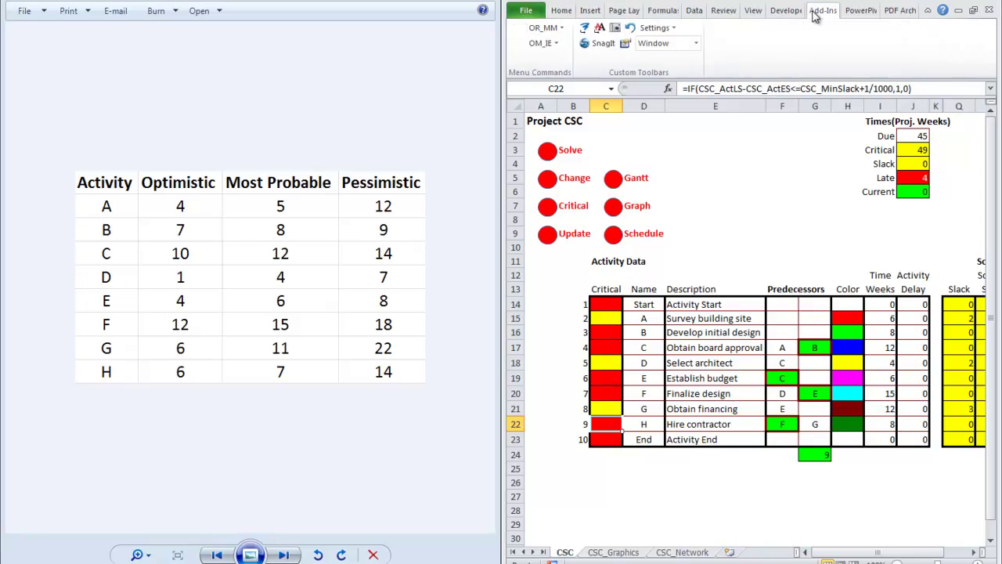
pyautogui.click(542, 43)
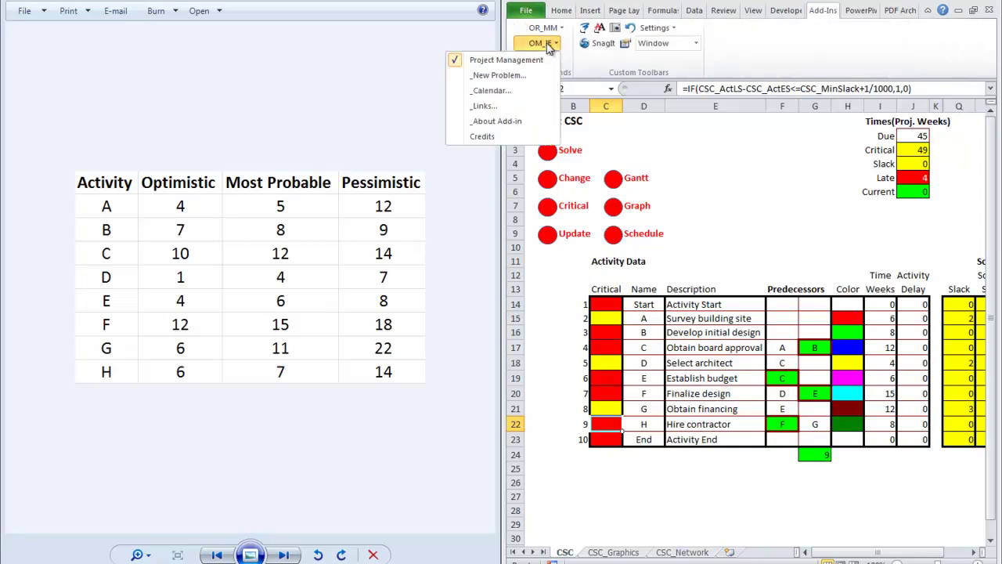
pyautogui.click(505, 76)
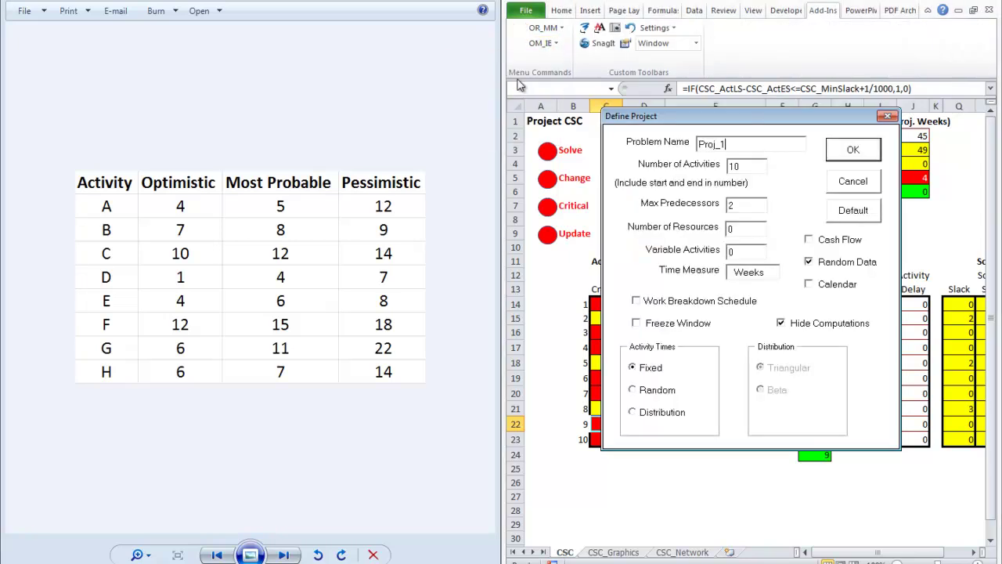
pyautogui.doubleClick(734, 148)
pyautogui.write('CSC_Stochas')
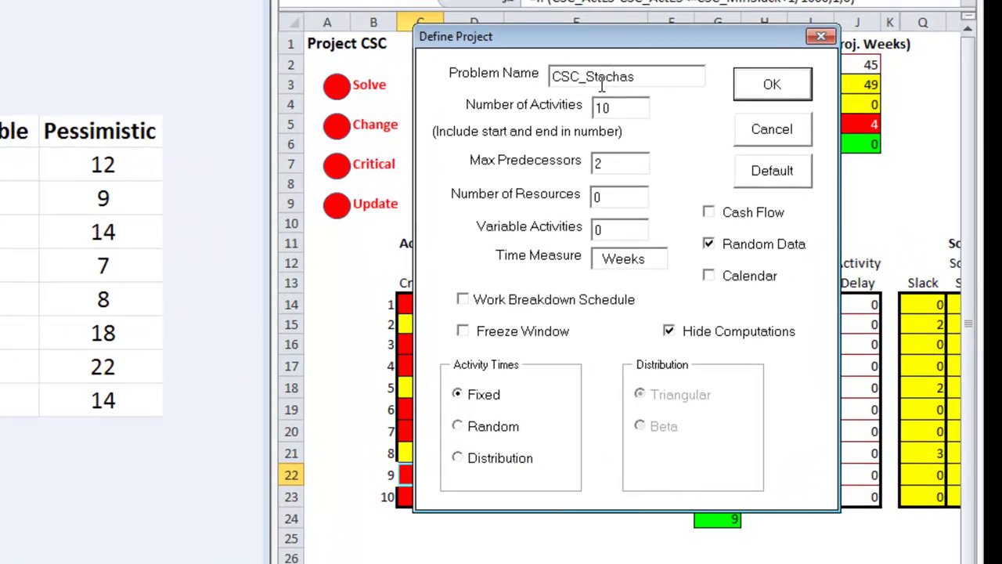
pyautogui.write('tic')
# Create the project with computations not hidden and the activity times set to Random.
pyautogui.click(674, 339)
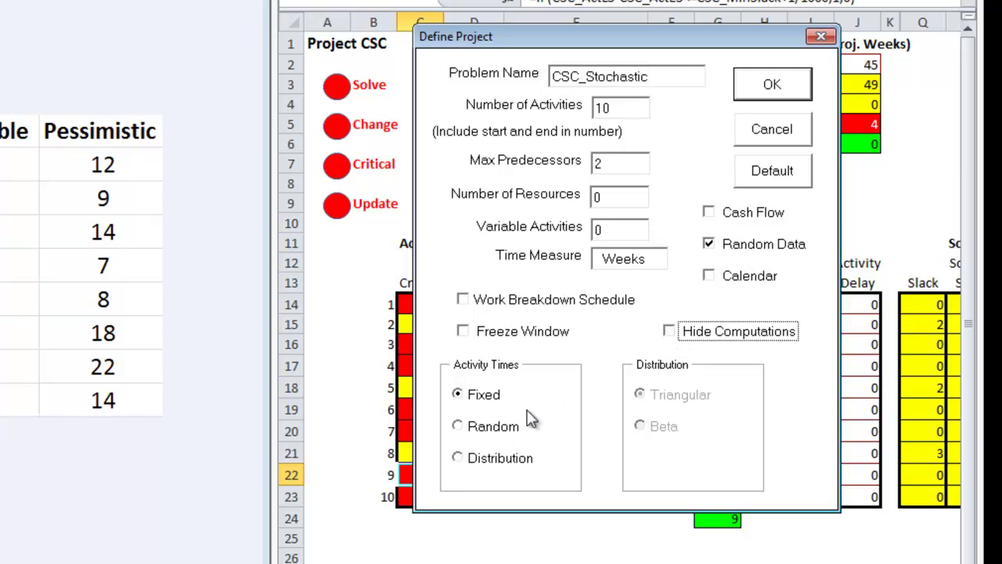
pyautogui.click(459, 429)
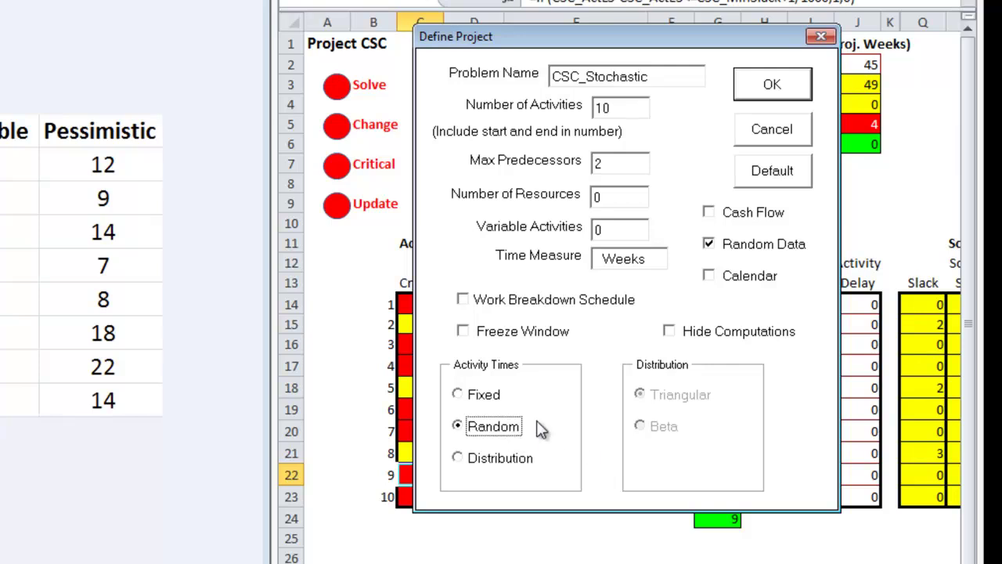
pyautogui.click(763, 87)
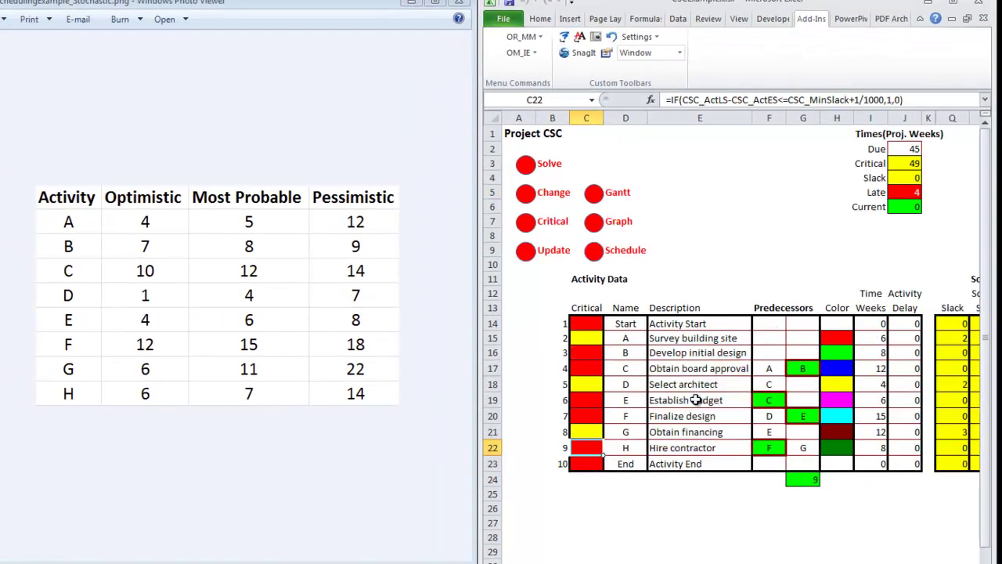
# Copy the descriptions of activities A to H from the CSC sheet into the CSC_Stochastic sheet as values only.
pyautogui.moveTo(700, 340); pyautogui.dragTo(695, 450)
pyautogui.hotkey('ctrl', 'c')
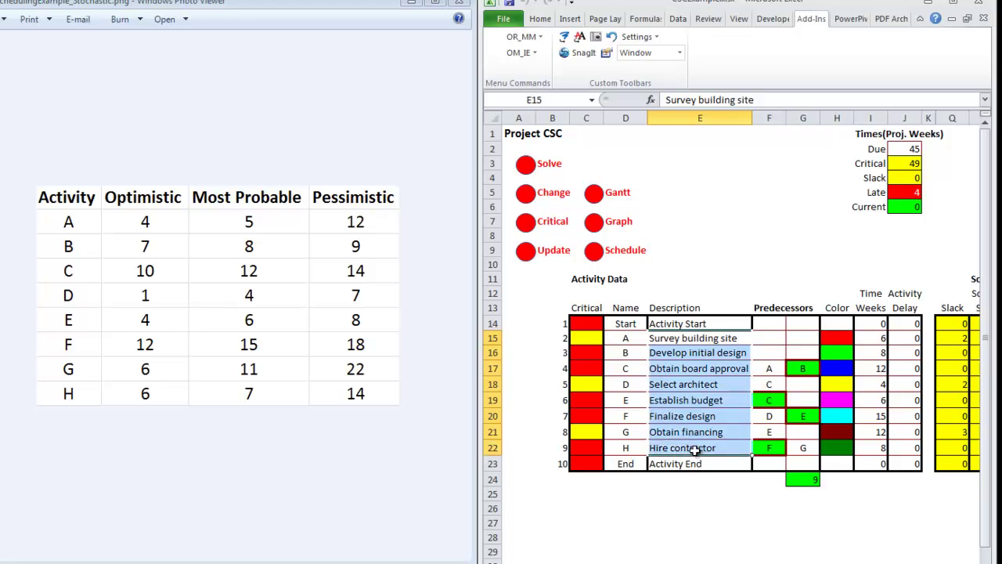
pyautogui.click(625, 465)
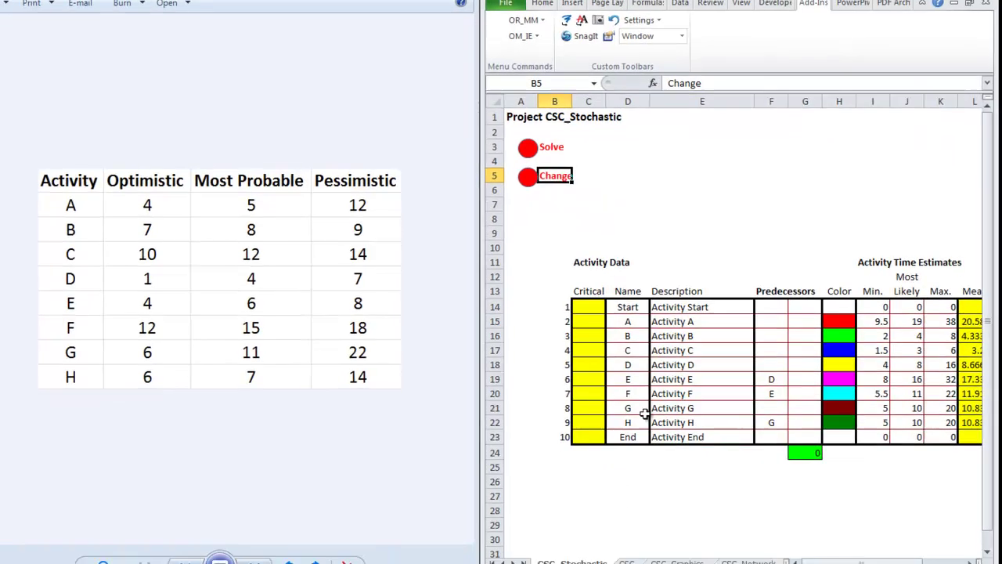
pyautogui.click(697, 322)
pyautogui.rightClick(697, 325)
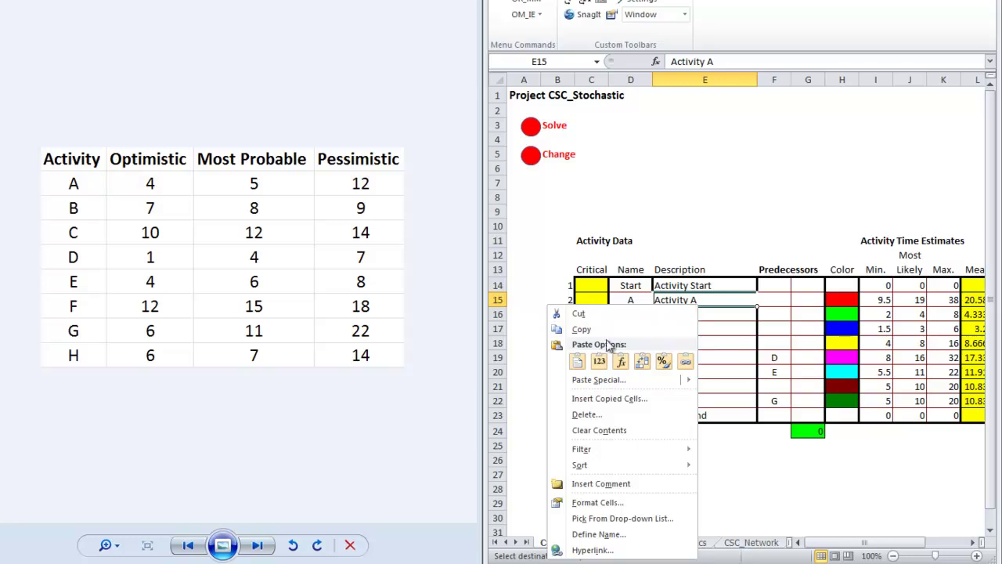
pyautogui.click(600, 362)
pyautogui.click(713, 342)
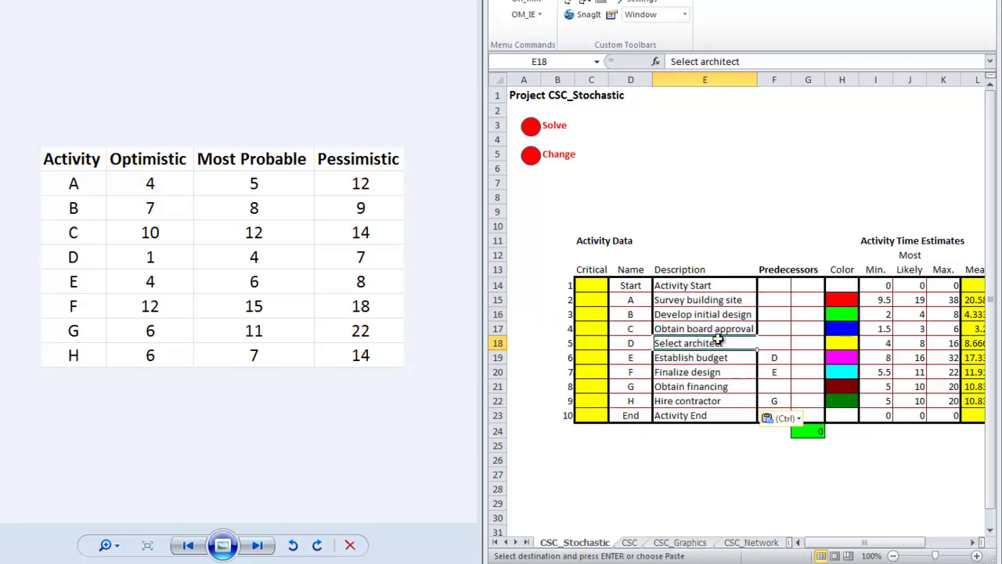
# Copy the predecessors of activities A to H from the CSC sheet into the CSC_Stochastic sheet as values only.
pyautogui.click(775, 373)
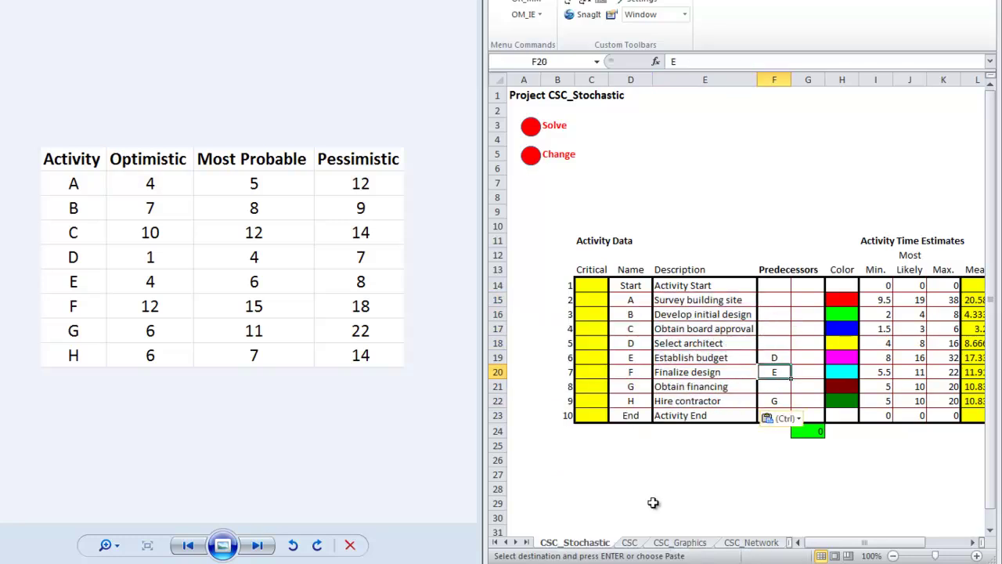
pyautogui.click(629, 543)
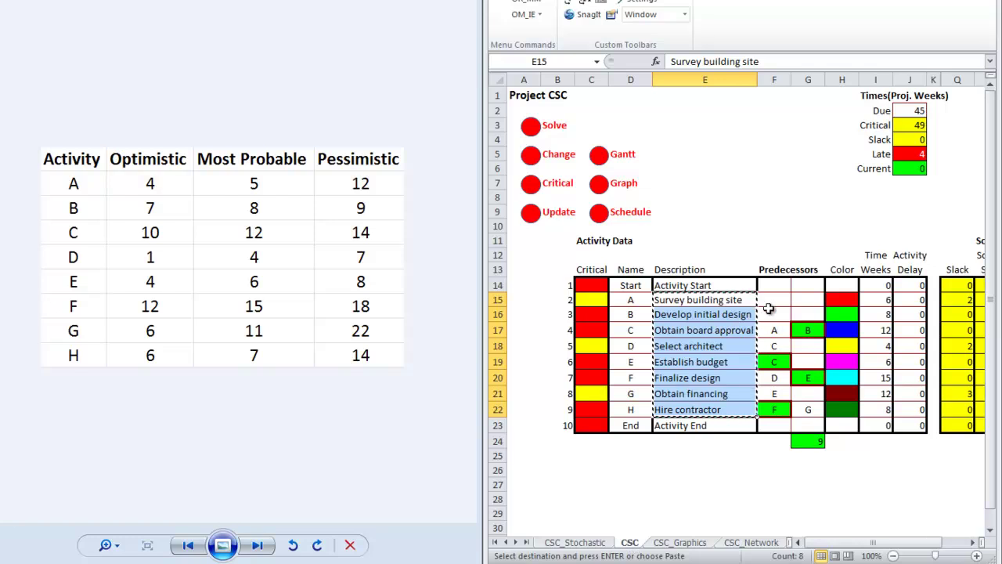
pyautogui.moveTo(774, 306); pyautogui.dragTo(812, 409)
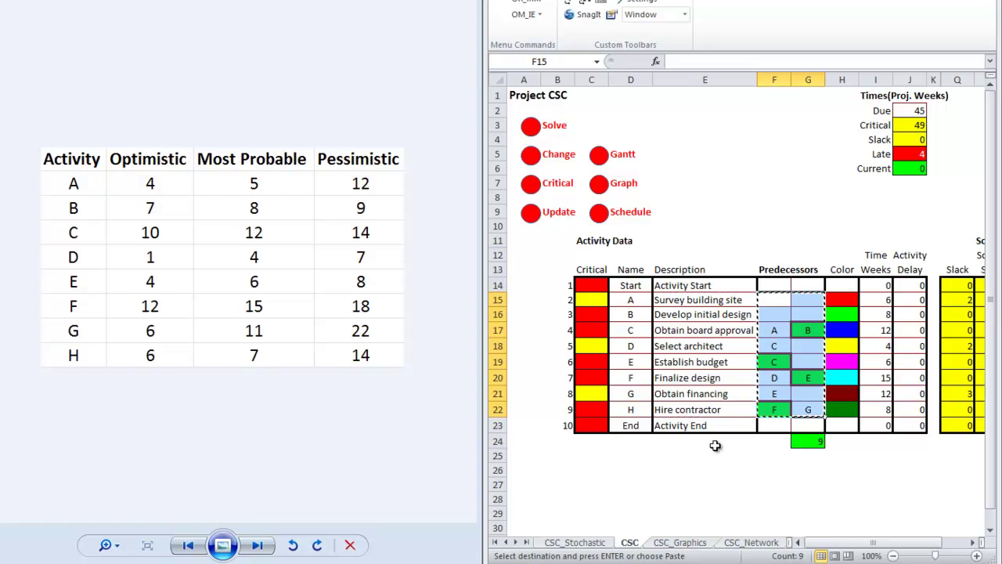
pyautogui.hotkey('ctrl', 'c')
pyautogui.click(599, 542)
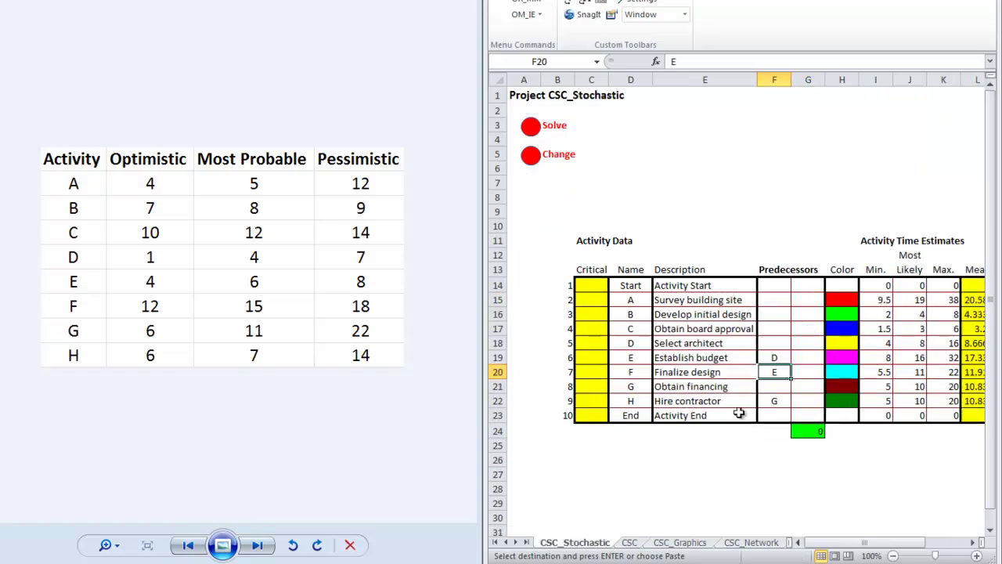
pyautogui.click(780, 307)
pyautogui.rightClick(781, 310)
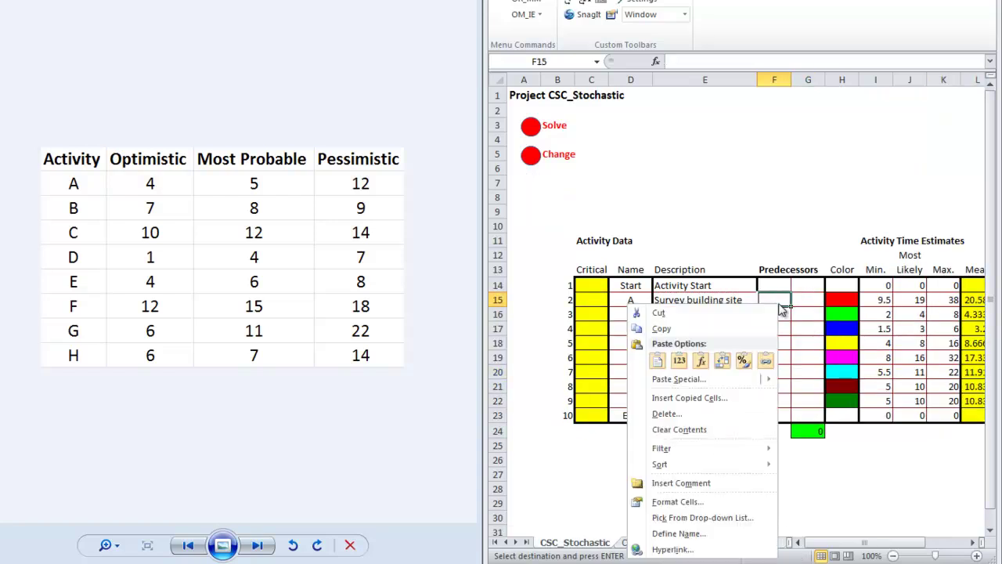
pyautogui.click(679, 360)
pyautogui.click(774, 371)
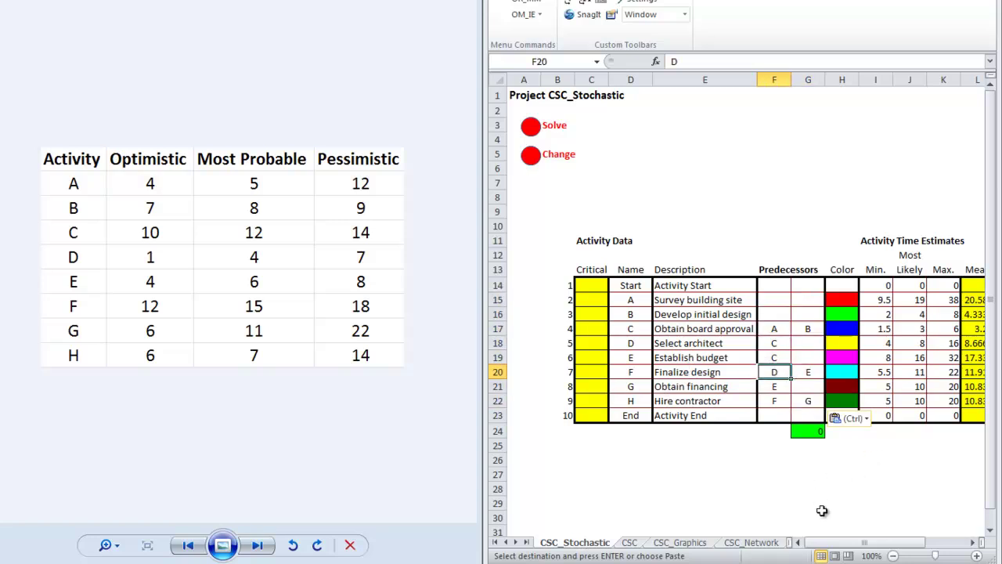
# Enter the time estimates for Survey building site: minimum 4, most likely 5 and maximum 6.
pyautogui.click(972, 542)
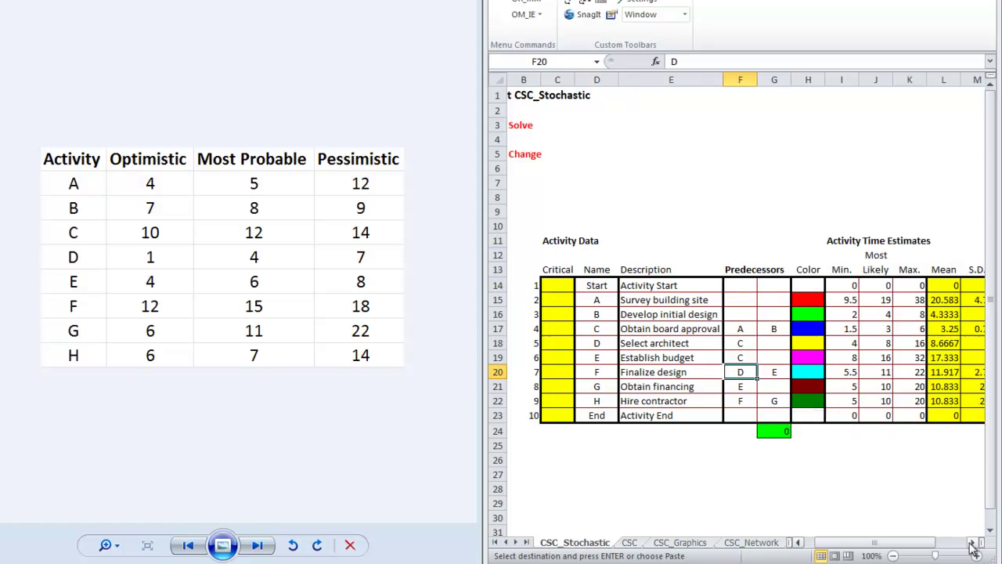
pyautogui.click(972, 542)
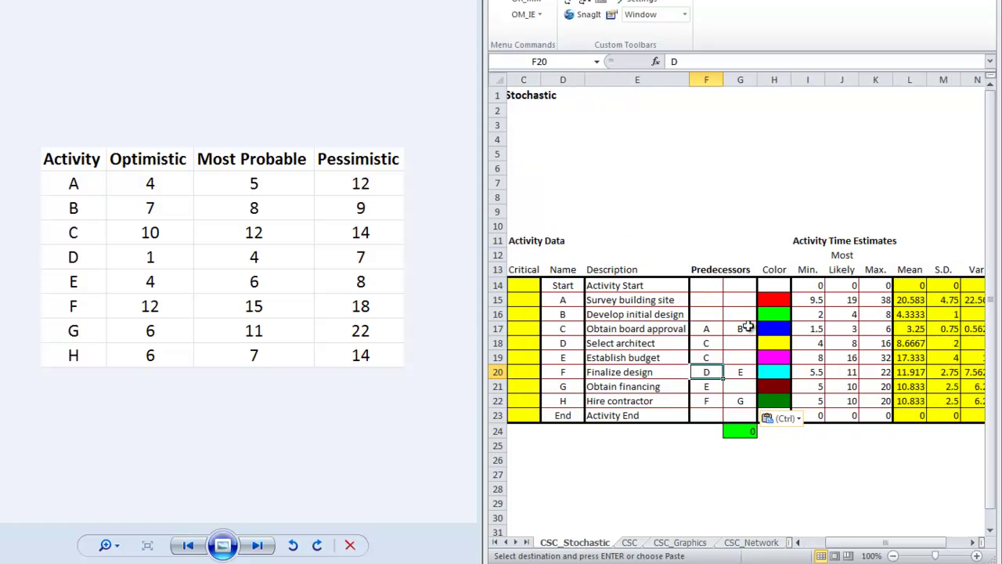
pyautogui.click(818, 314)
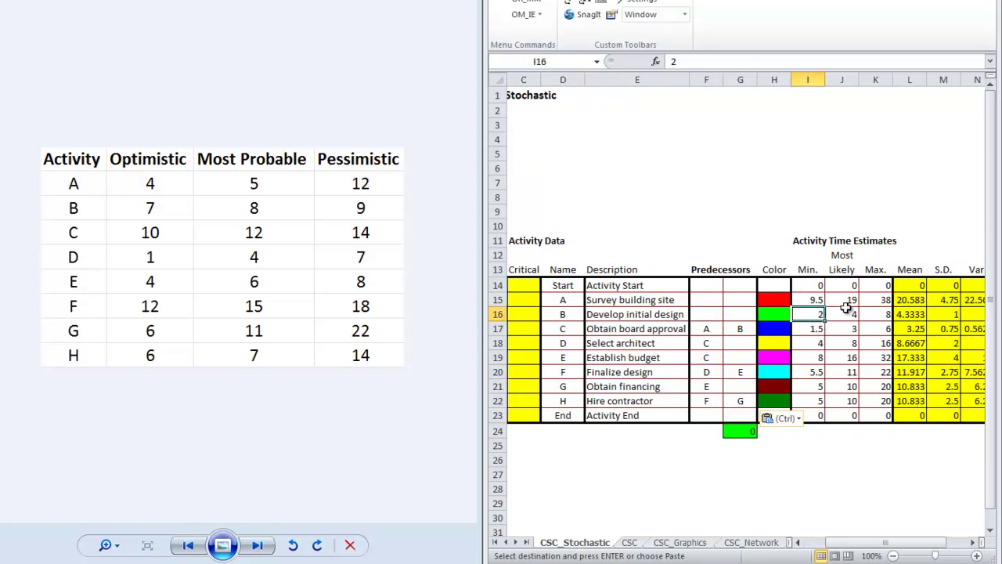
pyautogui.click(846, 311)
pyautogui.click(872, 313)
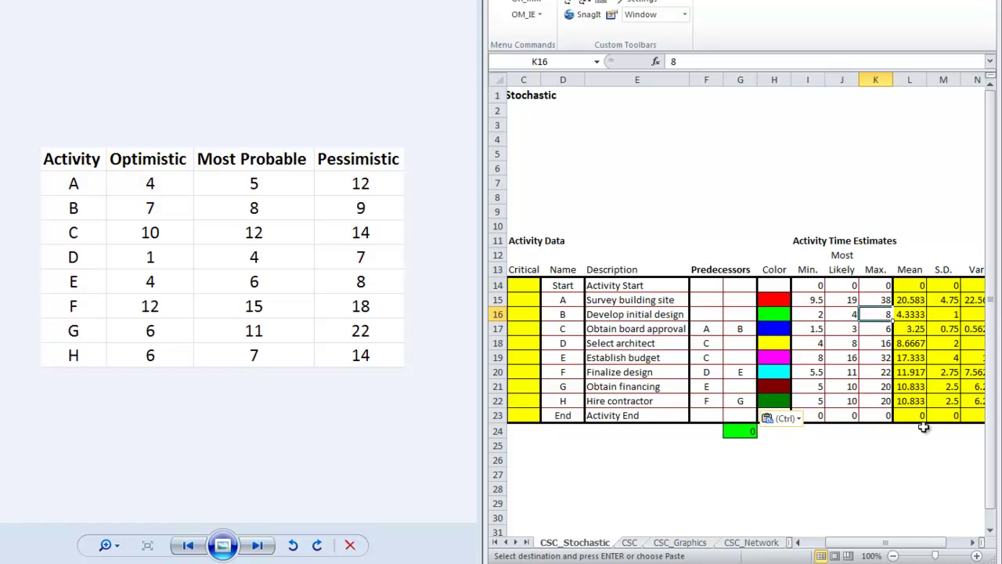
pyautogui.click(974, 544)
pyautogui.click(975, 544)
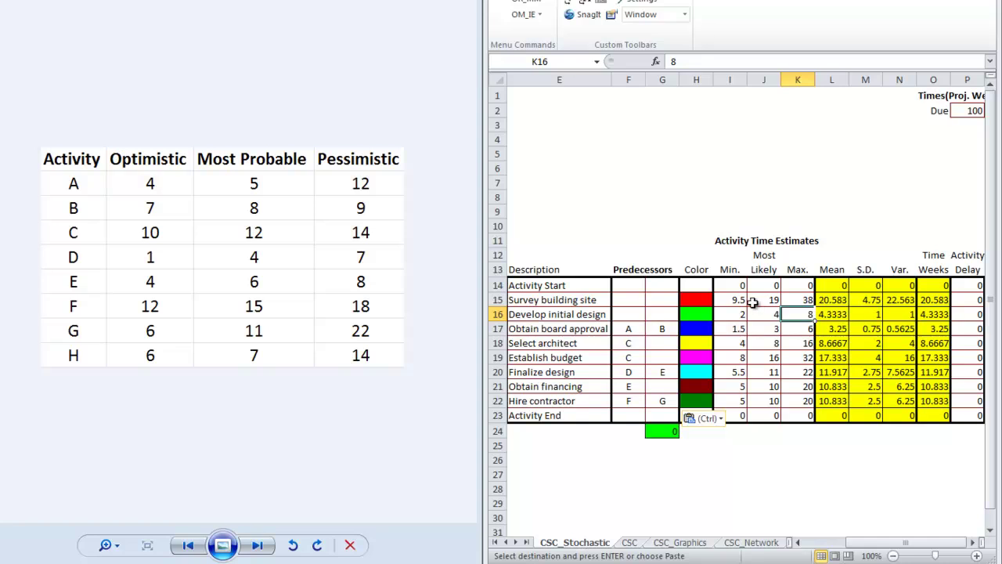
pyautogui.click(732, 300)
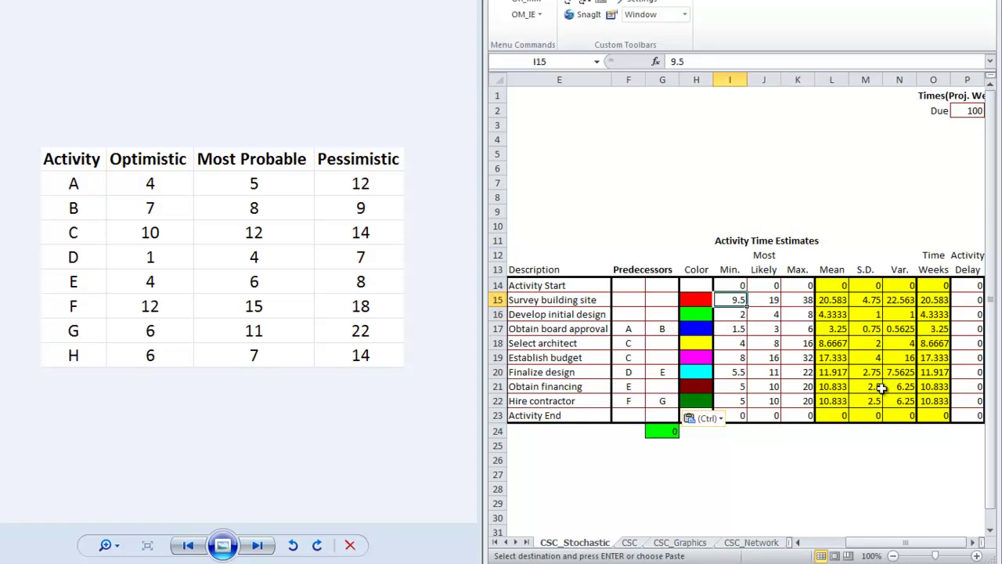
pyautogui.write('4')
pyautogui.press('Tab')
pyautogui.write('5')
pyautogui.press('Tab')
pyautogui.write('6')
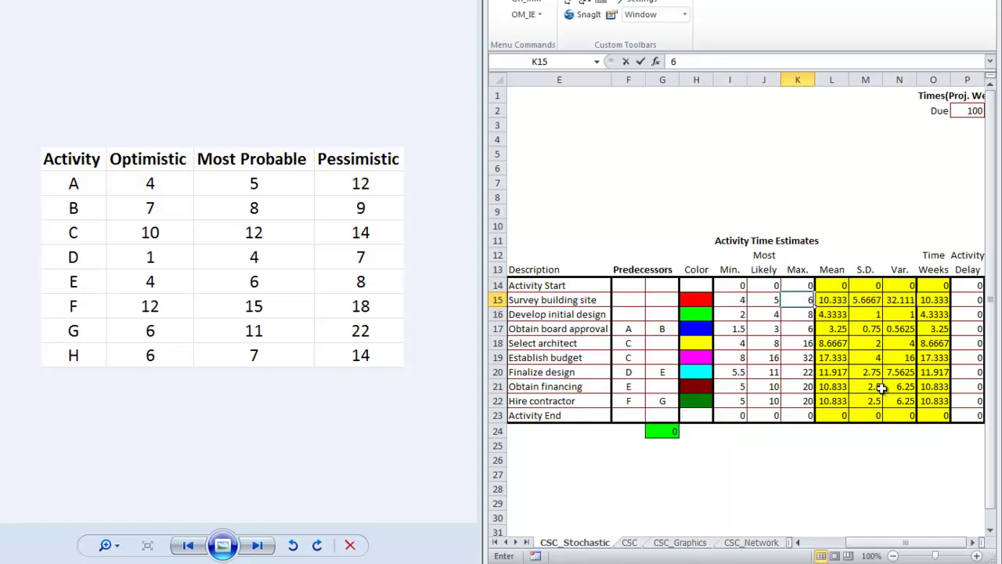
pyautogui.press('Return')
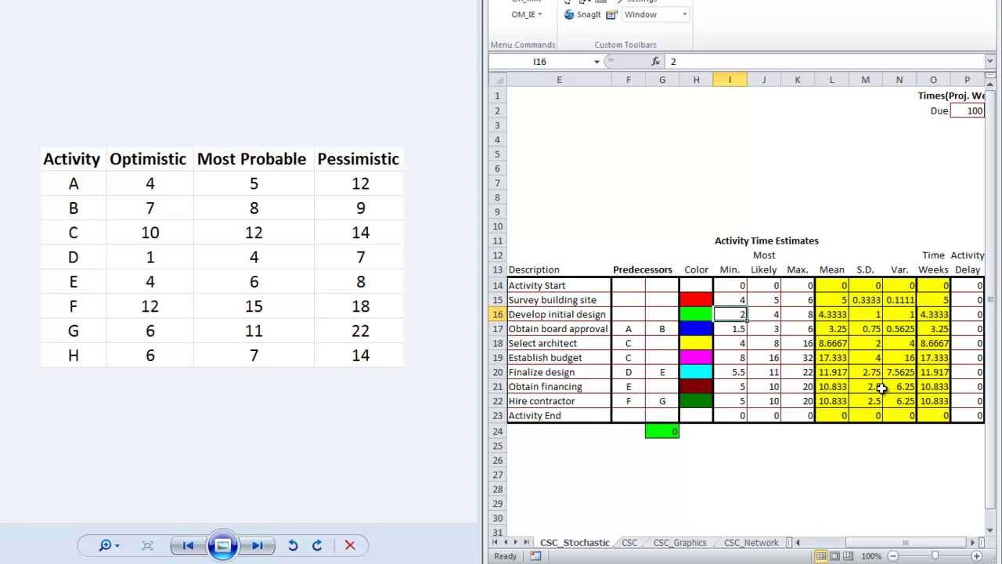
# Correct the maximum time estimate of Survey building site to 12.
pyautogui.press('Up')
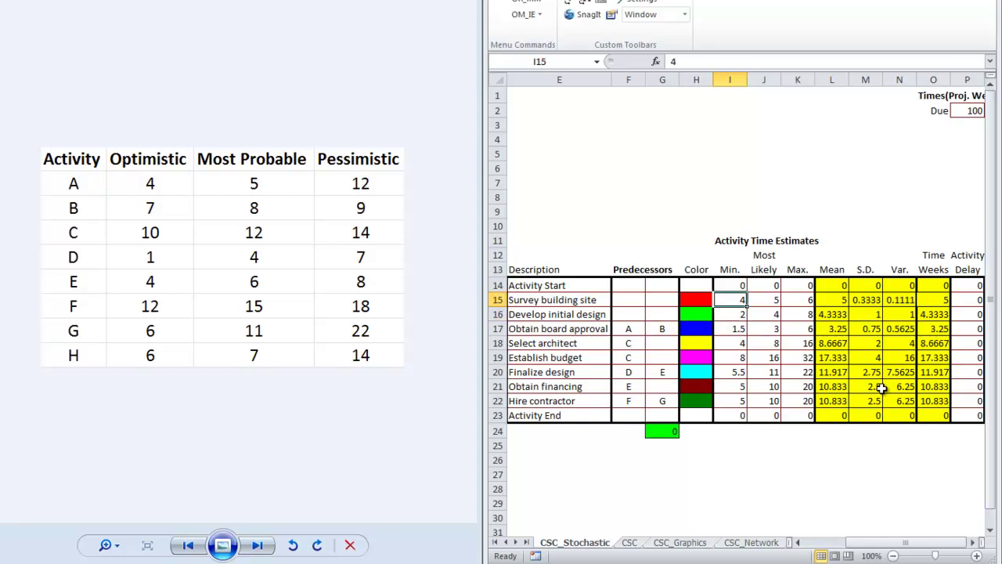
pyautogui.press('Right')
pyautogui.press('Right')
pyautogui.write('12')
pyautogui.press('Return')
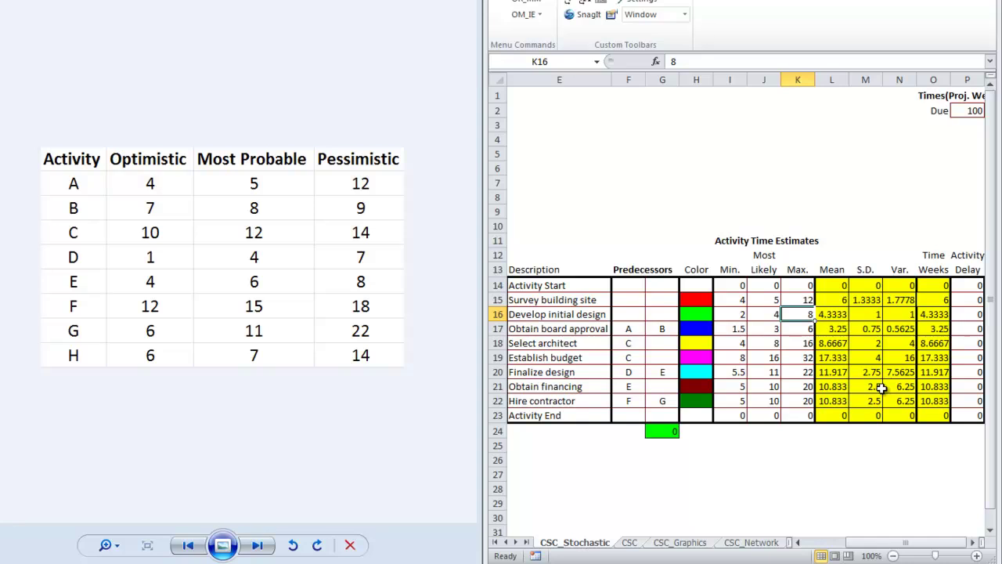
# Enter the time estimates for Develop initial design: minimum 7, most likely 8 and maximum 9.
pyautogui.press('Left')
pyautogui.press('Left')
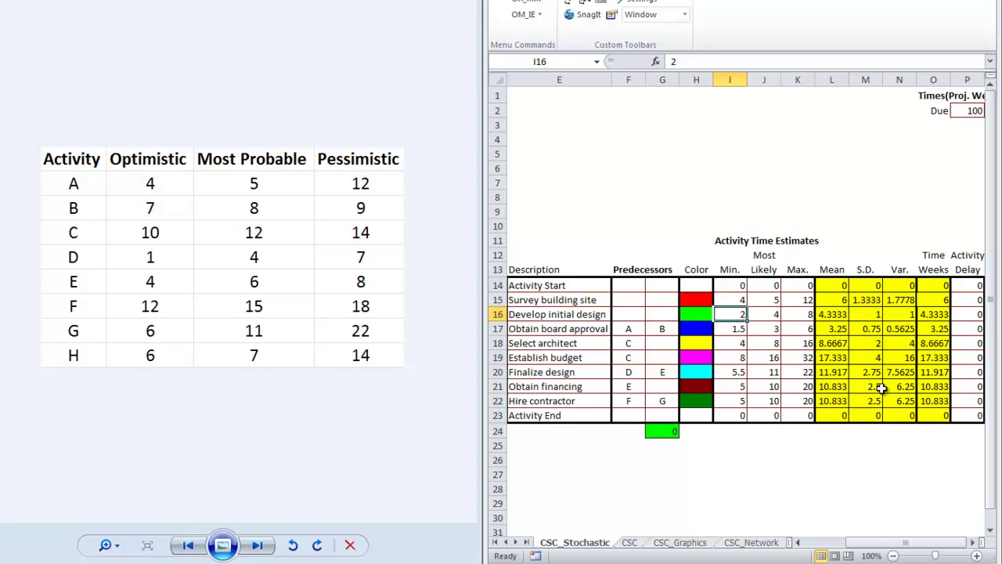
pyautogui.write('7')
pyautogui.press('Tab')
pyautogui.write('8')
pyautogui.press('Tab')
pyautogui.write('9')
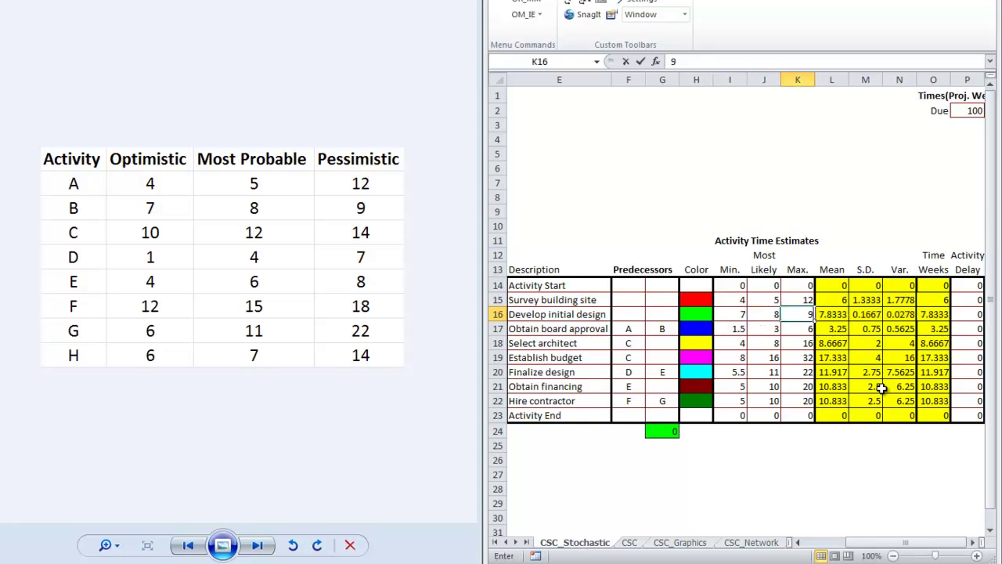
pyautogui.press('Return')
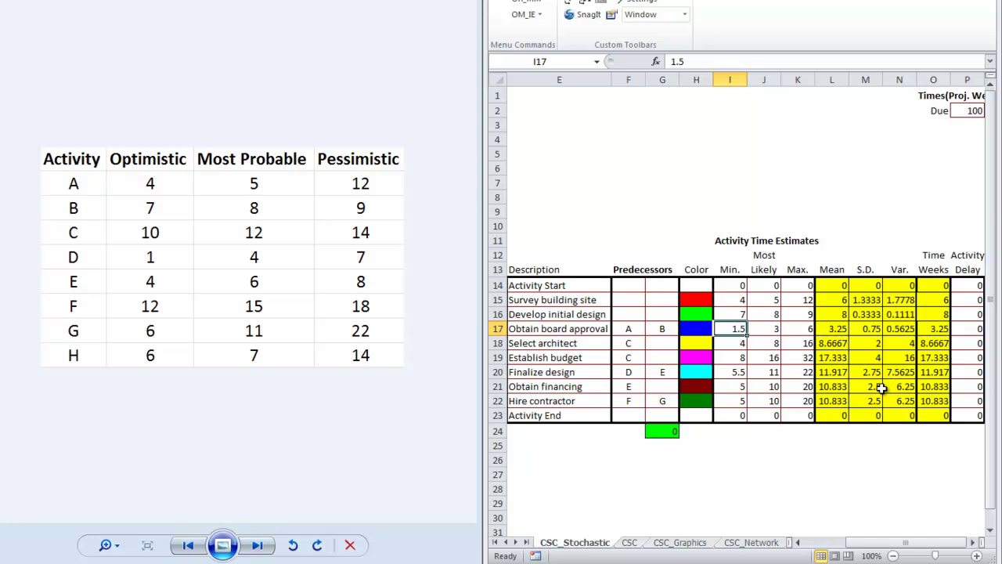
# Enter the time estimates for Obtain board approval: minimum 10, most likely 12 and maximum 14.
pyautogui.write('10')
pyautogui.press('Tab')
pyautogui.write('12')
pyautogui.press('Tab')
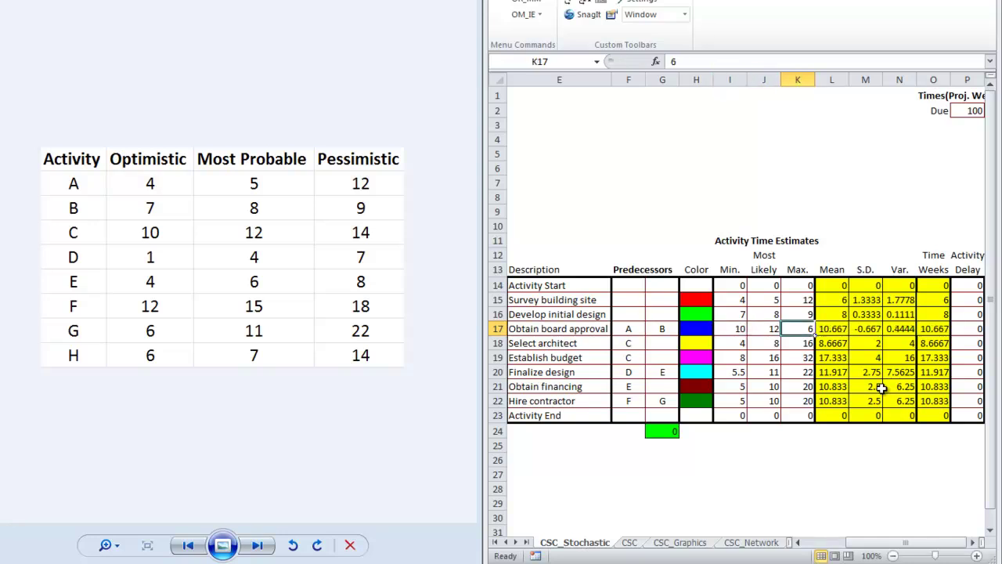
pyautogui.write('14')
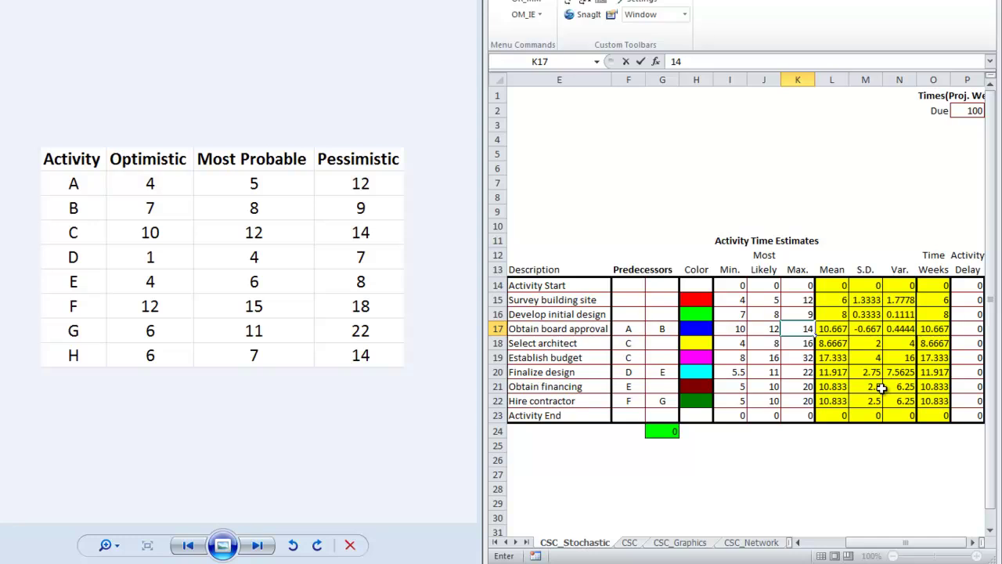
pyautogui.press('Return')
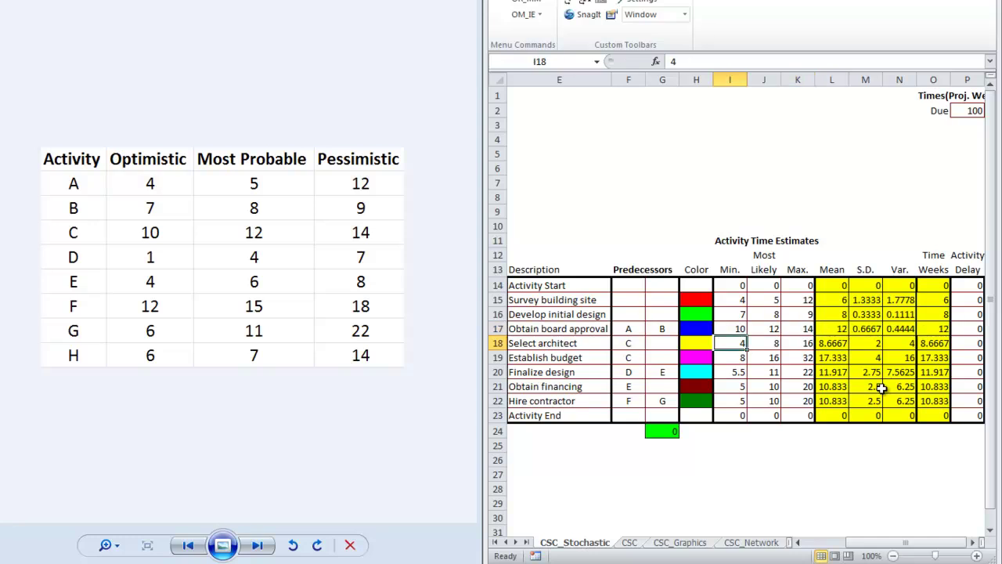
# Enter the time estimates for Select architect: minimum 1, most likely 4 and maximum 7.
pyautogui.write('1')
pyautogui.press('Tab')
pyautogui.write('4')
pyautogui.press('Tab')
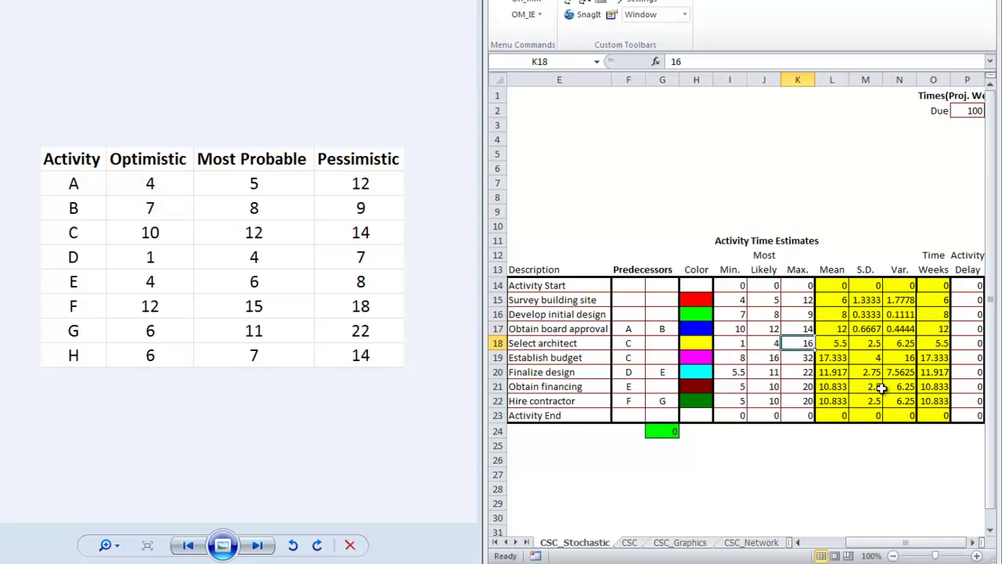
pyautogui.write('7')
pyautogui.press('Return')
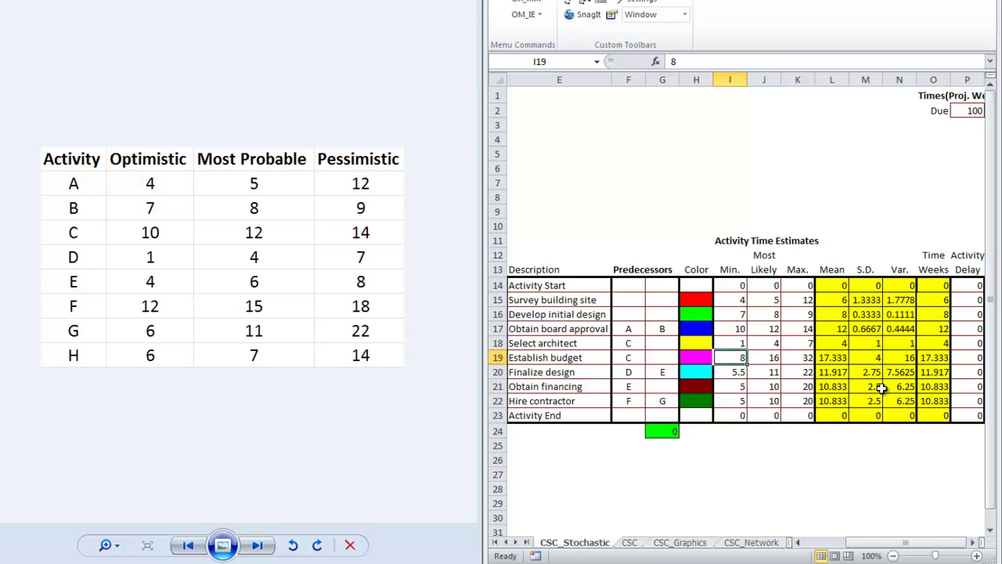
# Enter the time estimates for Establish budget: minimum 4, most likely 6 and maximum 8.
pyautogui.write('4')
pyautogui.press('Tab')
pyautogui.write('6')
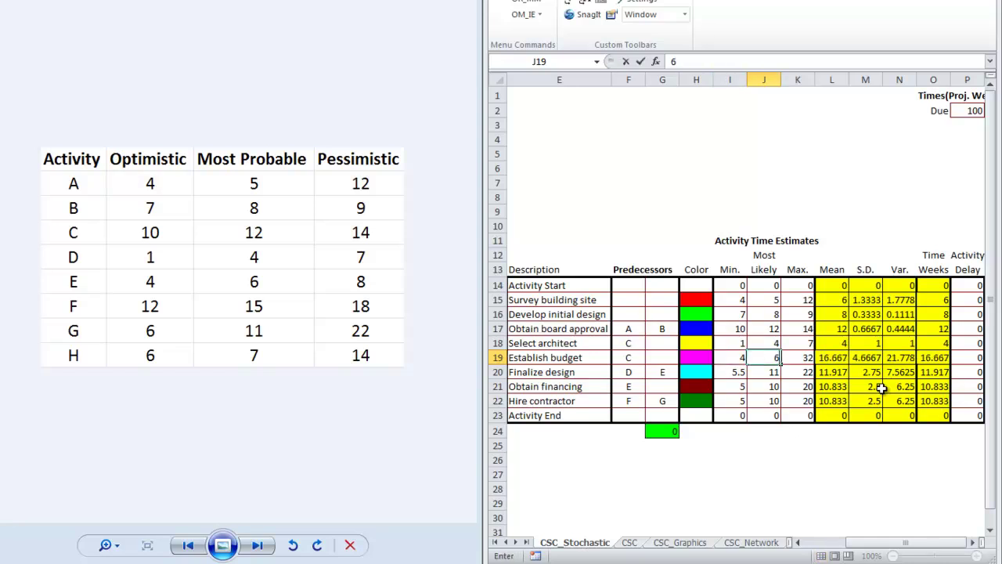
pyautogui.press('Tab')
pyautogui.write('8')
pyautogui.press('Return')
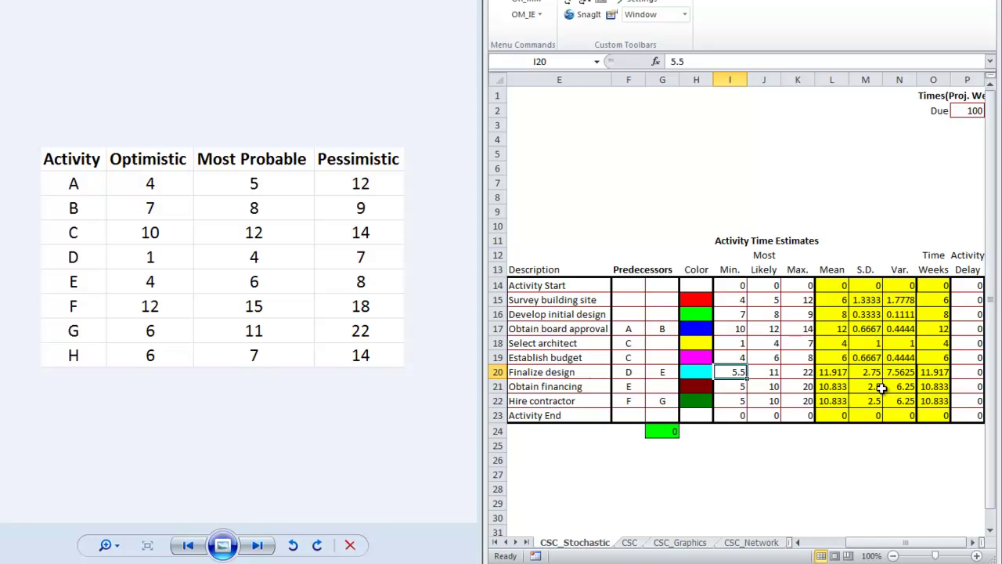
# Enter the time estimates for Finalize design: minimum 12, most likely 15 and maximum 18.
pyautogui.write('12')
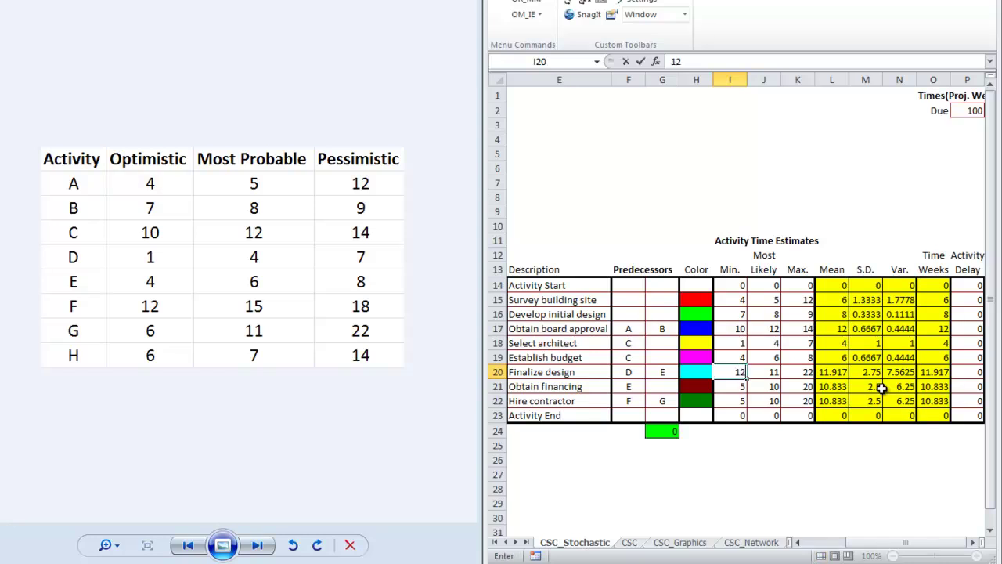
pyautogui.press('Tab')
pyautogui.write('15')
pyautogui.press('Tab')
pyautogui.write('18')
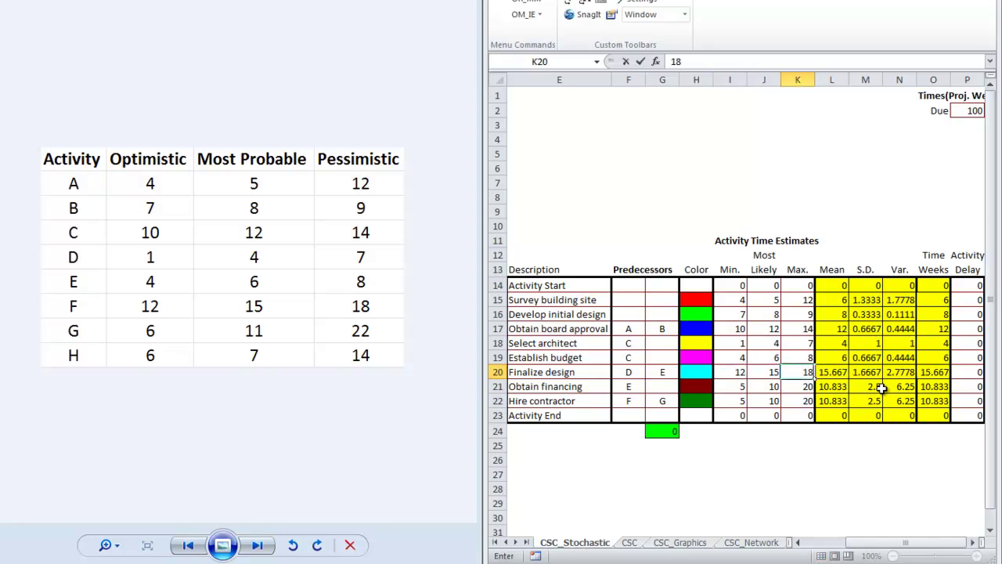
pyautogui.press('Return')
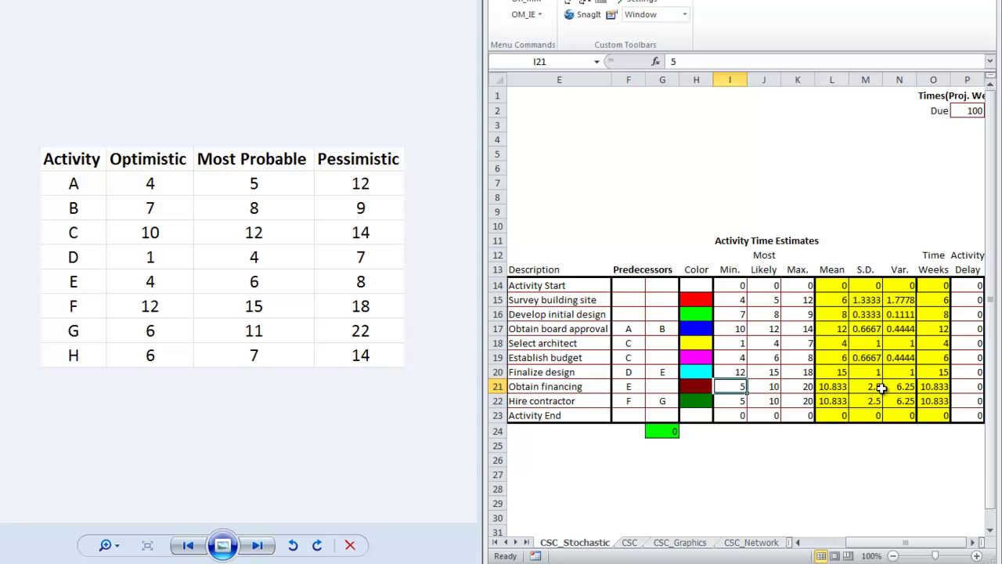
# Enter the time estimates for Obtain financing: minimum 6, most likely 11 and maximum 22.
pyautogui.write('6')
pyautogui.press('Tab')
pyautogui.write('1')
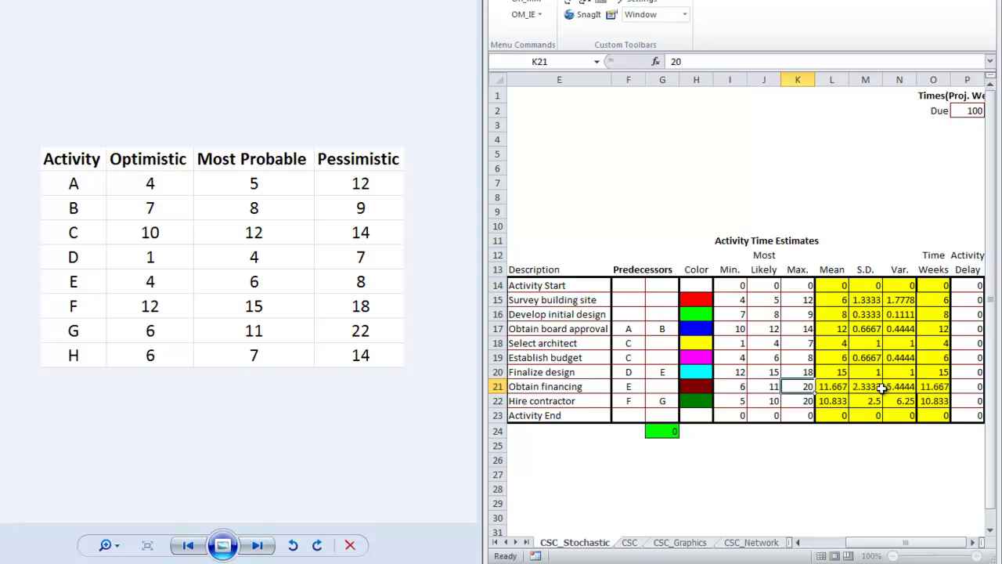
pyautogui.write('22')
pyautogui.press('Return')
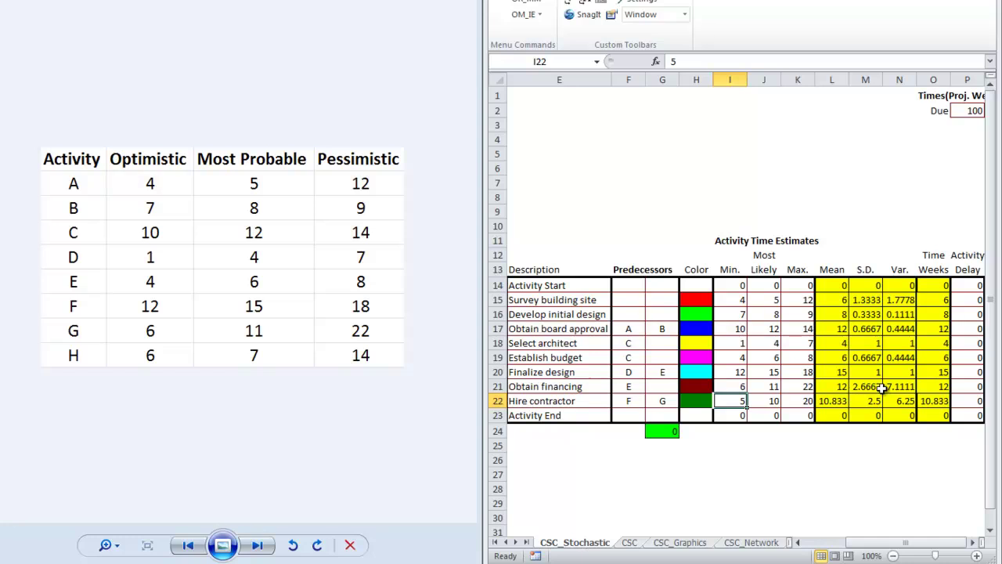
# Enter the time estimates for Hire contractor: minimum 6, most likely 7 and maximum 14.
pyautogui.write('6')
pyautogui.press('Tab')
pyautogui.write('7')
pyautogui.press('Tab')
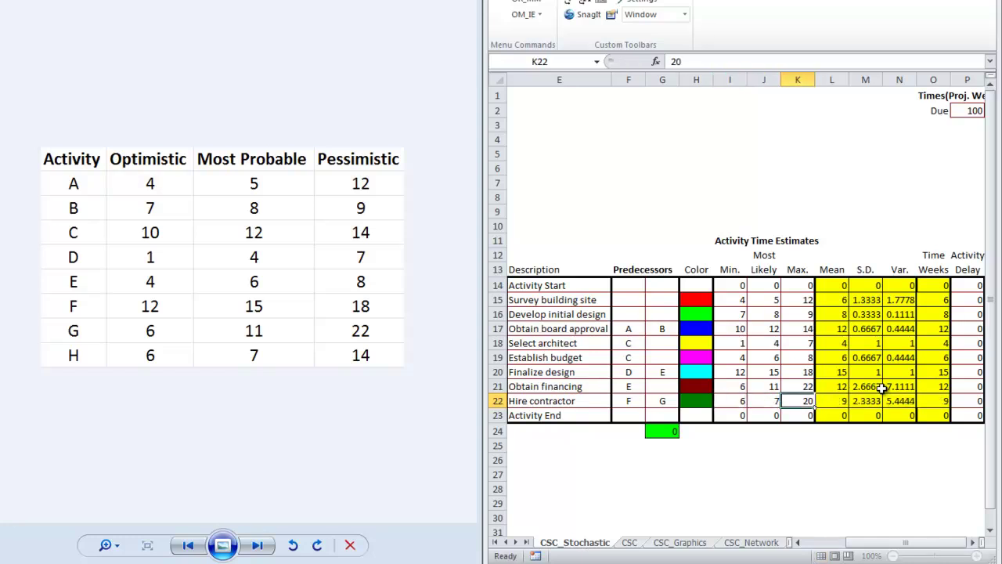
pyautogui.write('14')
pyautogui.press('Return')
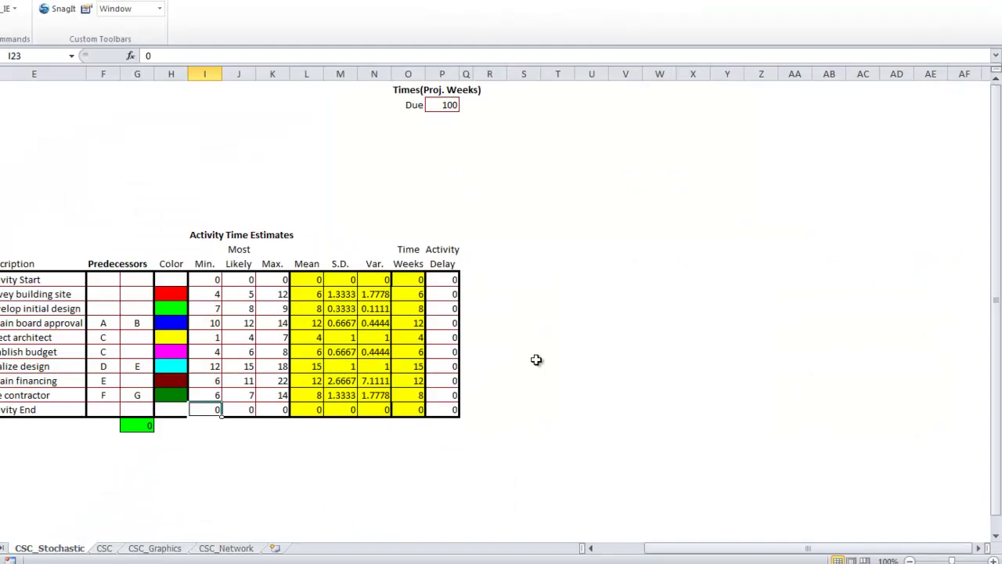
# Examine the formulas behind the mean activity times, from Survey building site through Hire contractor.
pyautogui.click(609, 549)
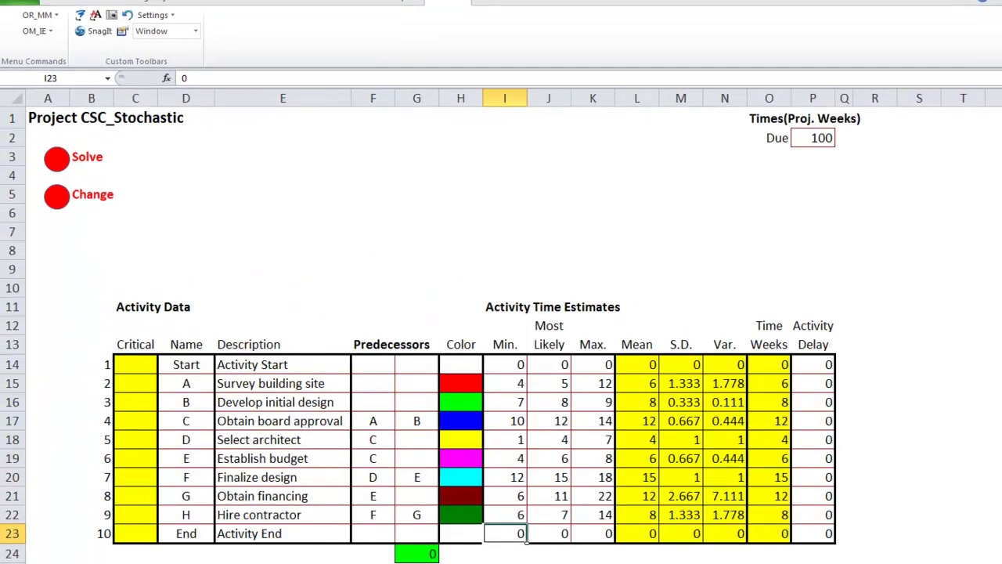
pyautogui.scroll(-2, 526, 538)
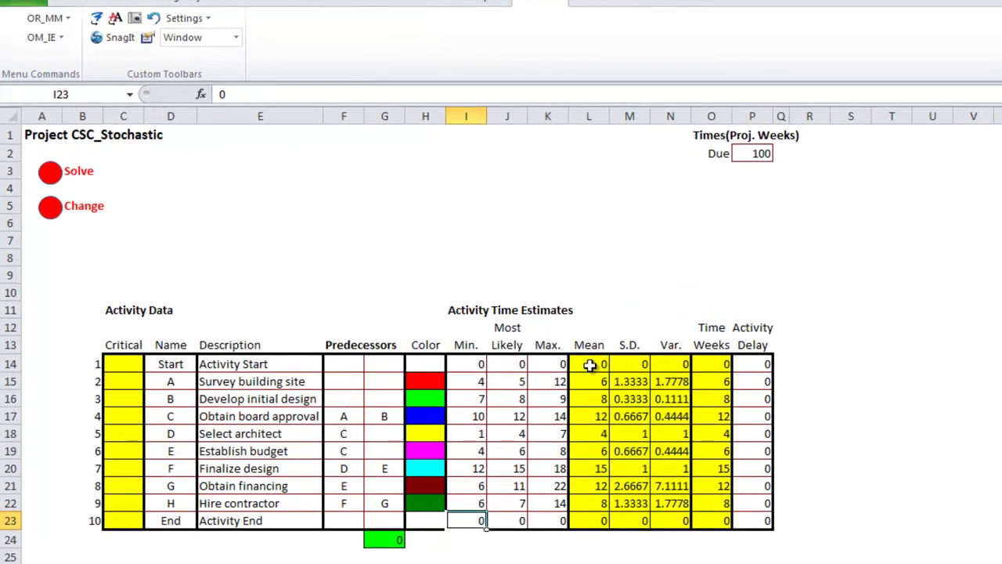
pyautogui.moveTo(589, 364); pyautogui.dragTo(592, 441)
pyautogui.click(593, 384)
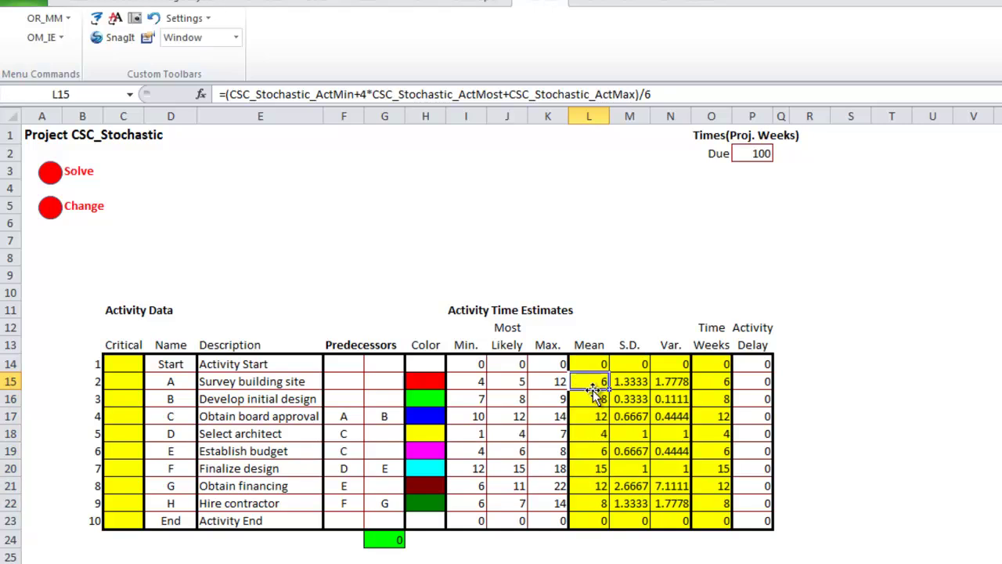
pyautogui.click(593, 400)
pyautogui.click(593, 416)
pyautogui.click(593, 434)
pyautogui.click(593, 452)
pyautogui.click(592, 470)
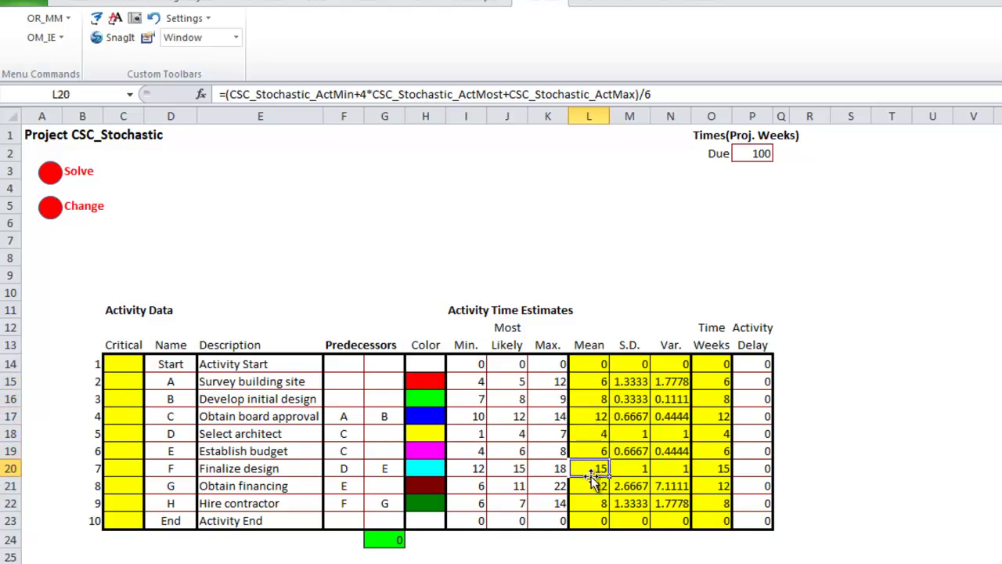
pyautogui.click(593, 486)
pyautogui.click(595, 502)
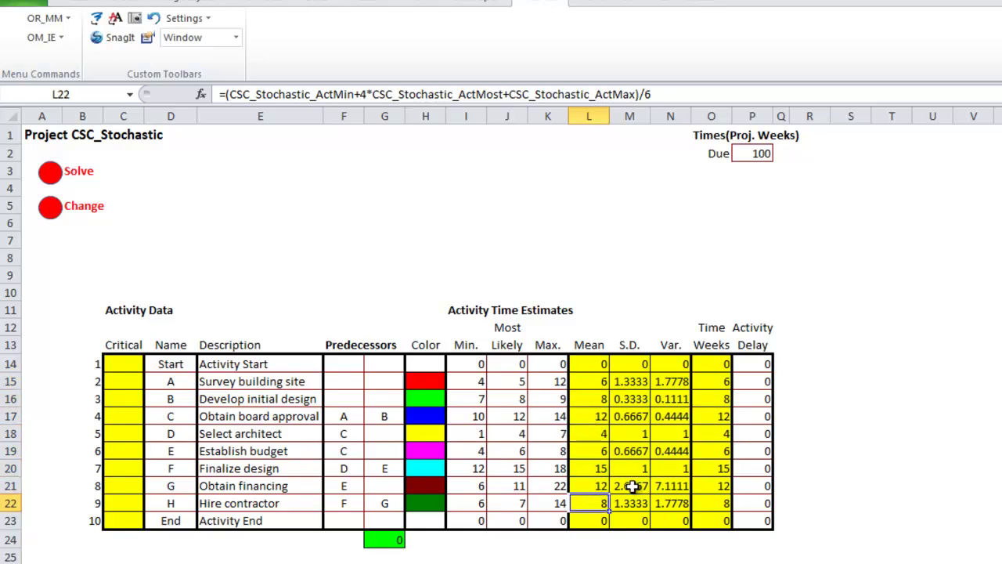
# Examine the standard deviation formula of Survey building site and the variance formulas of all activities A through H.
pyautogui.click(633, 382)
pyautogui.click(680, 383)
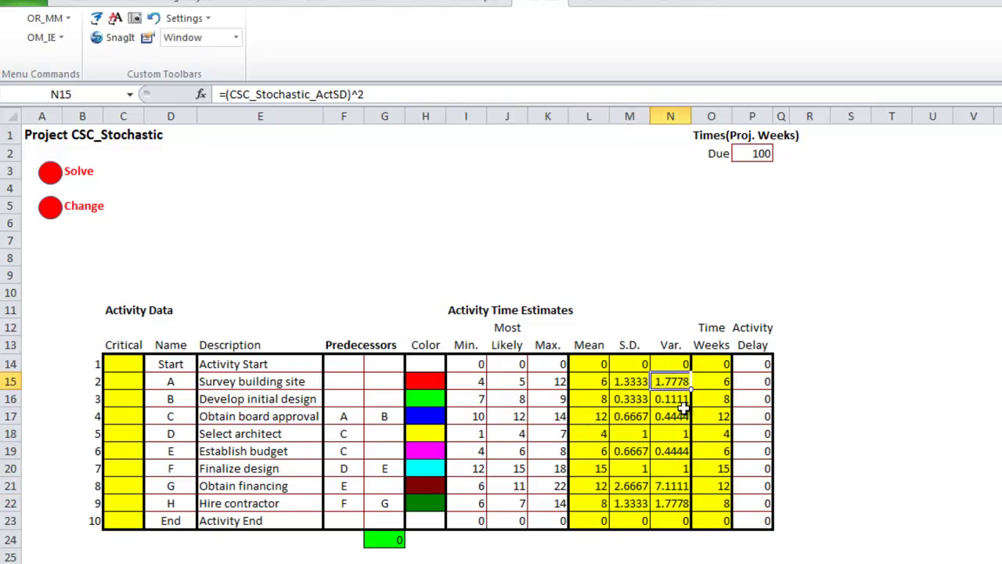
pyautogui.click(683, 403)
pyautogui.click(672, 384)
pyautogui.click(675, 400)
pyautogui.click(679, 417)
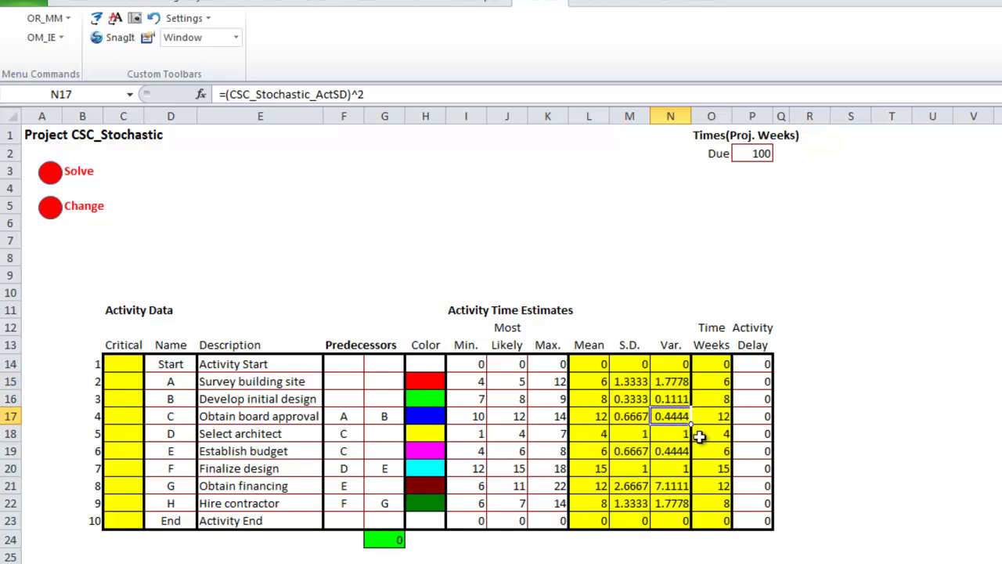
pyautogui.click(672, 434)
pyautogui.click(673, 452)
pyautogui.click(676, 468)
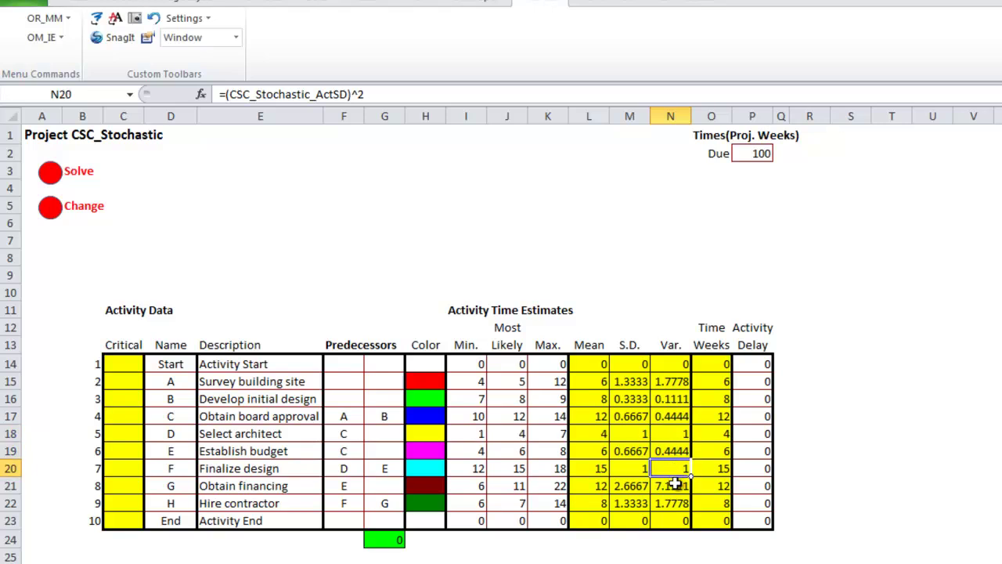
pyautogui.click(675, 487)
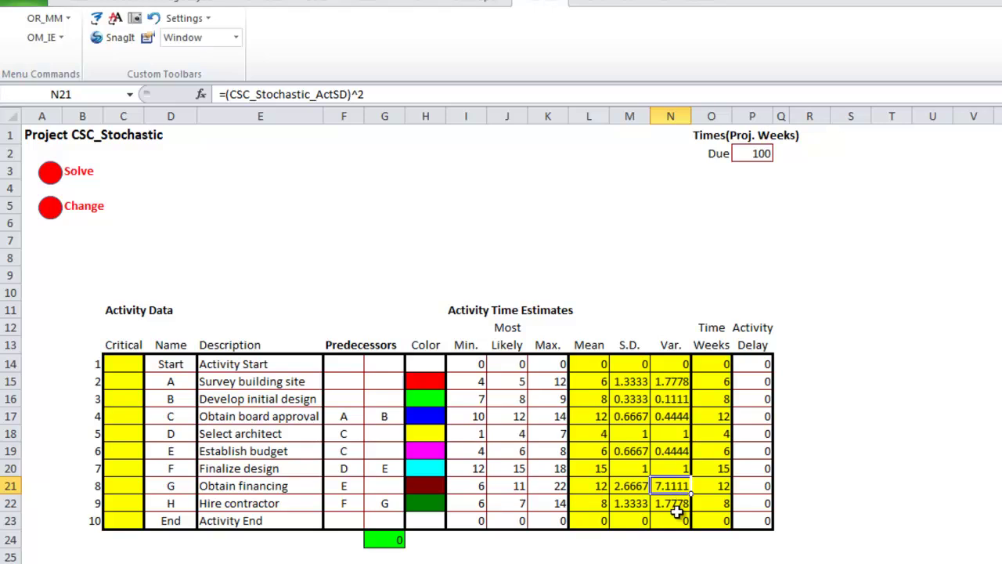
pyautogui.click(672, 505)
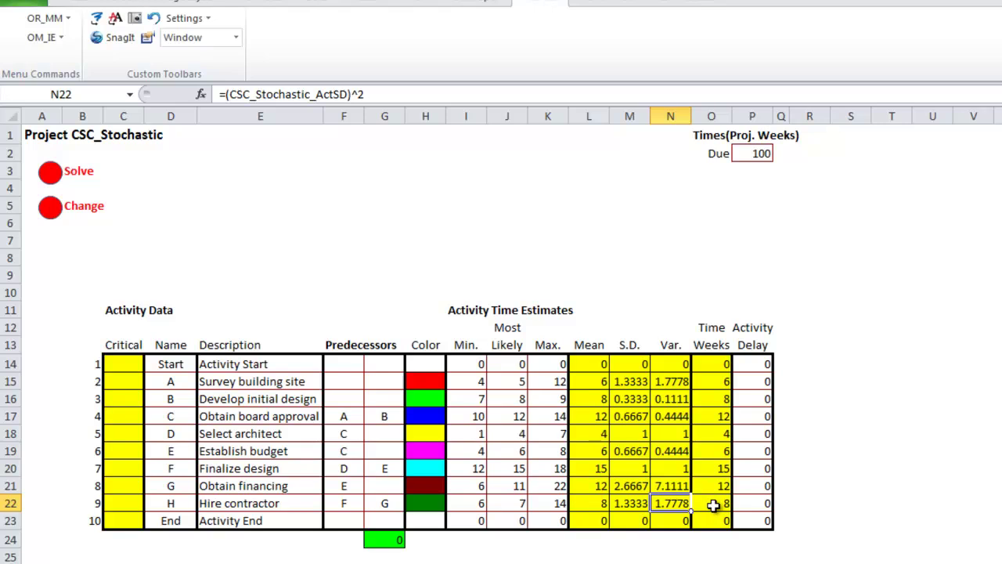
# Solve the stochastic project schedule and inspect the formulas for the project's critical time, variance and standard deviation.
pyautogui.click(50, 176)
pyautogui.click(742, 172)
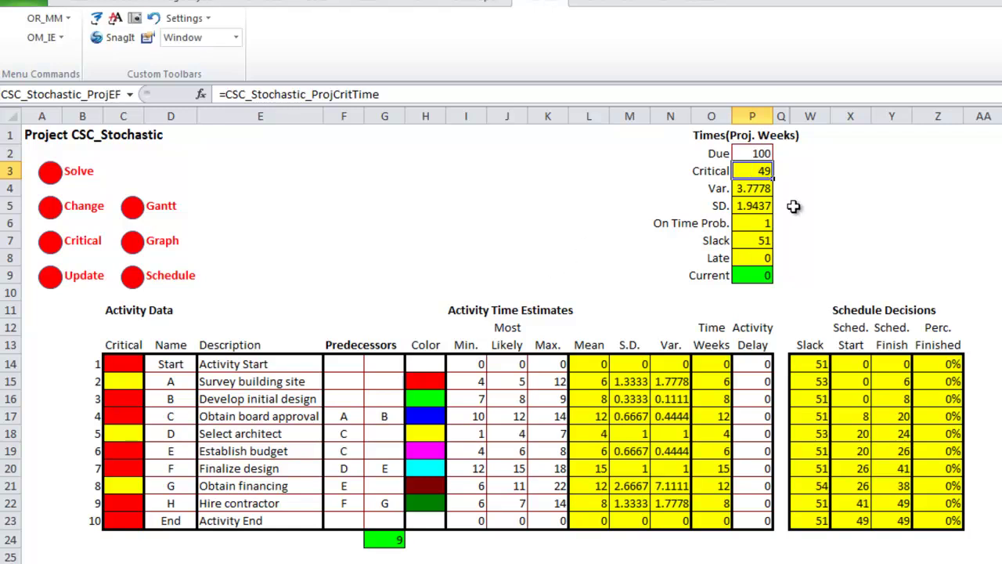
pyautogui.click(753, 188)
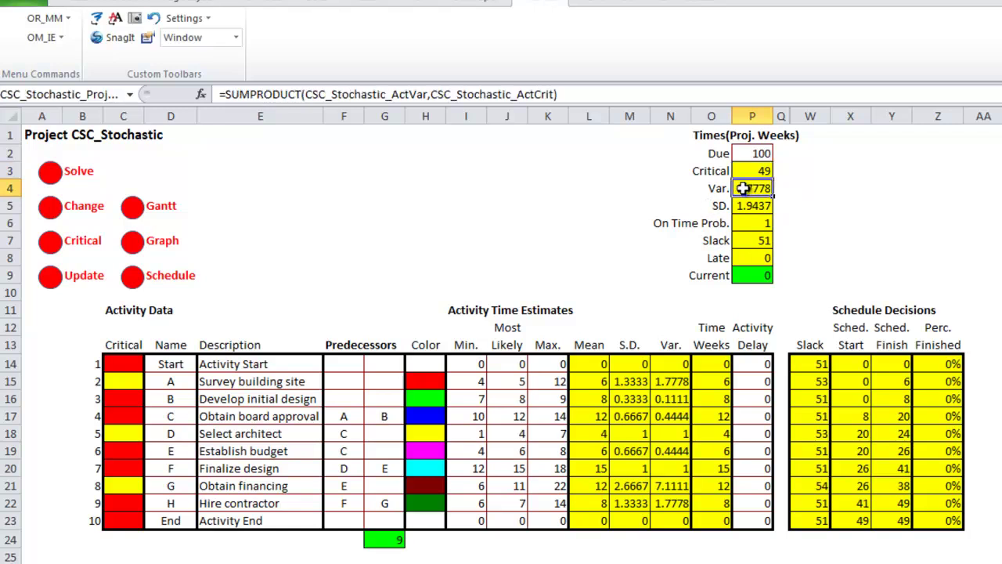
pyautogui.click(748, 205)
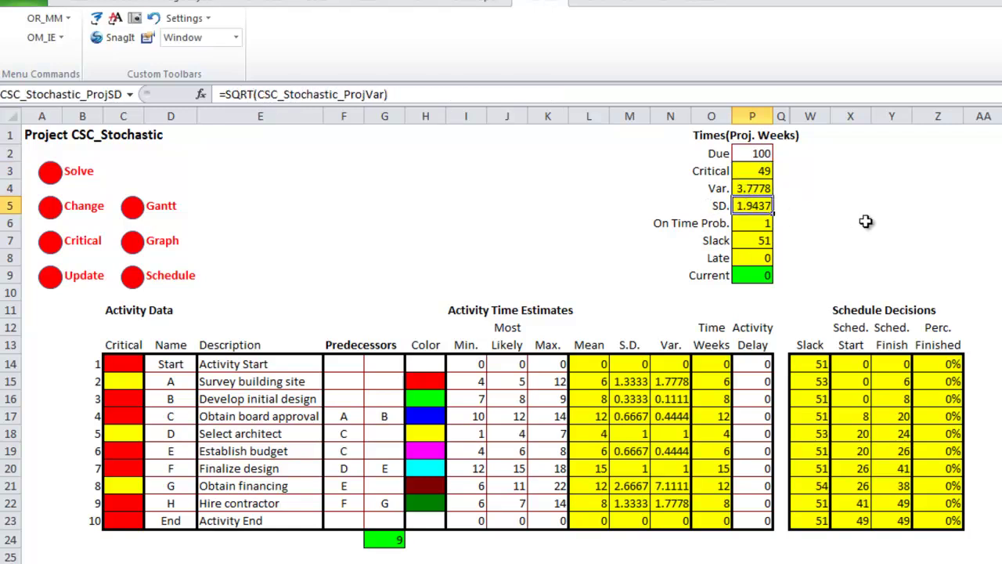
# Set the project due time to 45 weeks and check the formula for the late time.
pyautogui.click(760, 155)
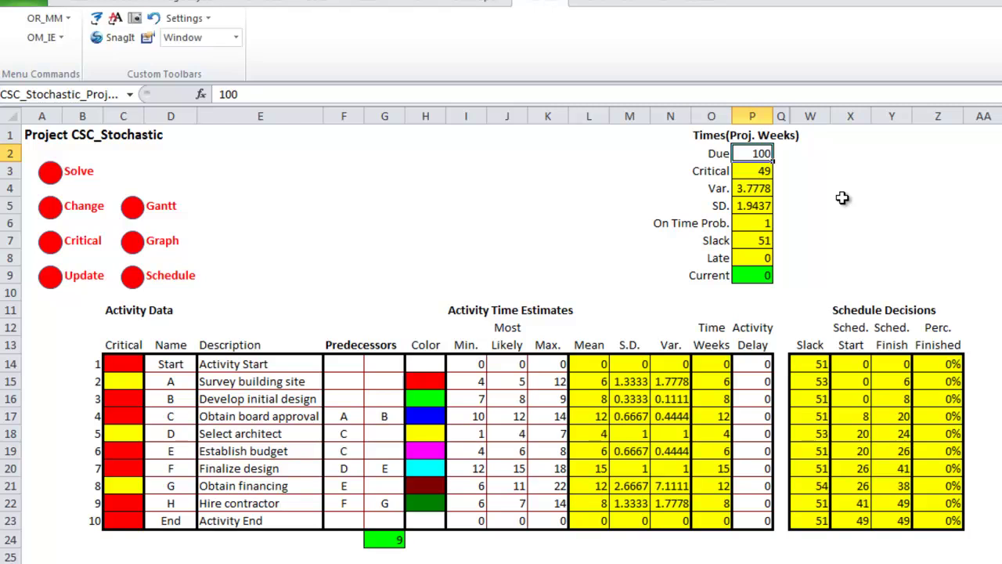
pyautogui.write('45')
pyautogui.press('Return')
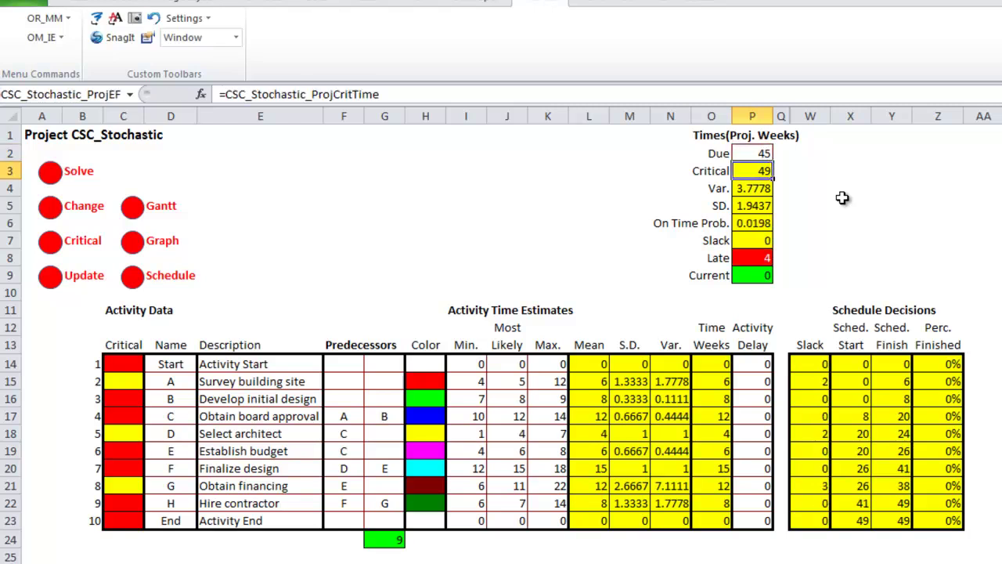
pyautogui.click(753, 258)
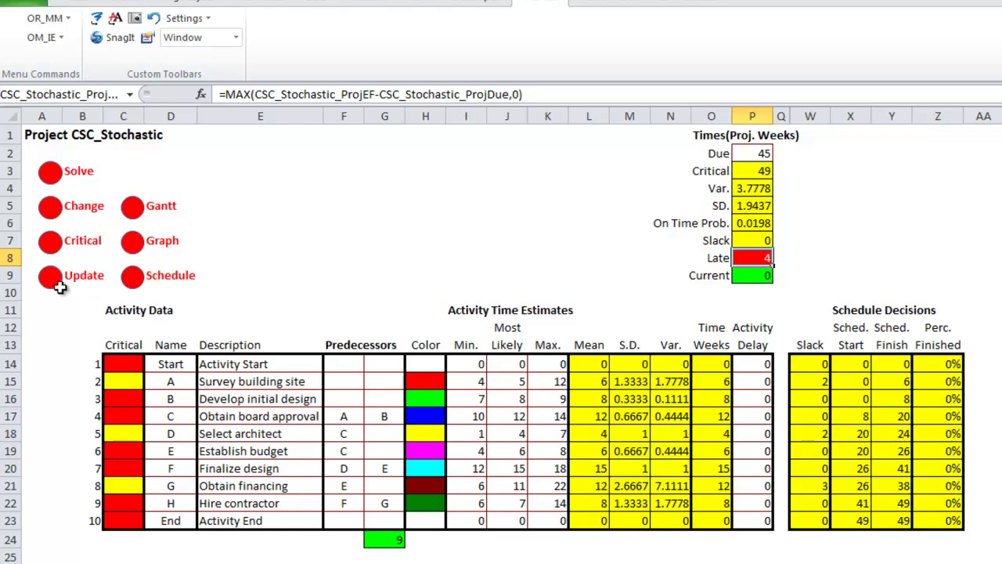
# Mark the critical predecessors and generate the CSC_Stochastic network graph with all arcs, showing name, slack, start time and finish time.
pyautogui.click(51, 249)
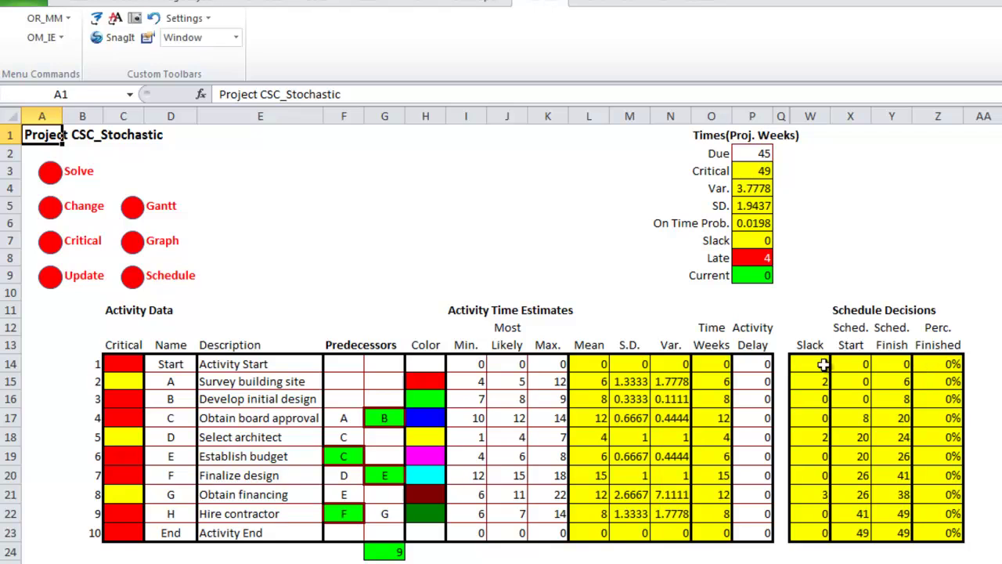
pyautogui.click(135, 247)
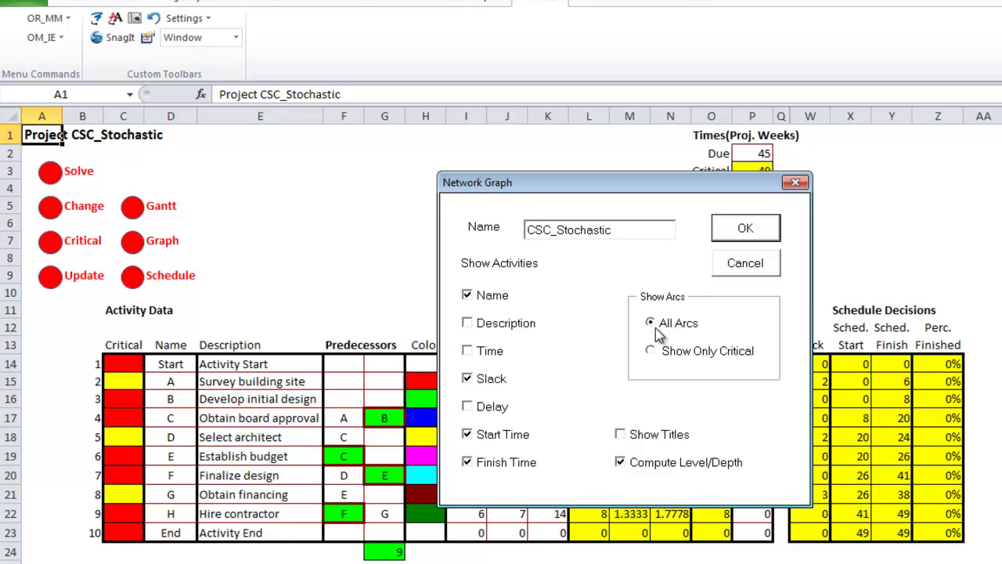
pyautogui.click(727, 228)
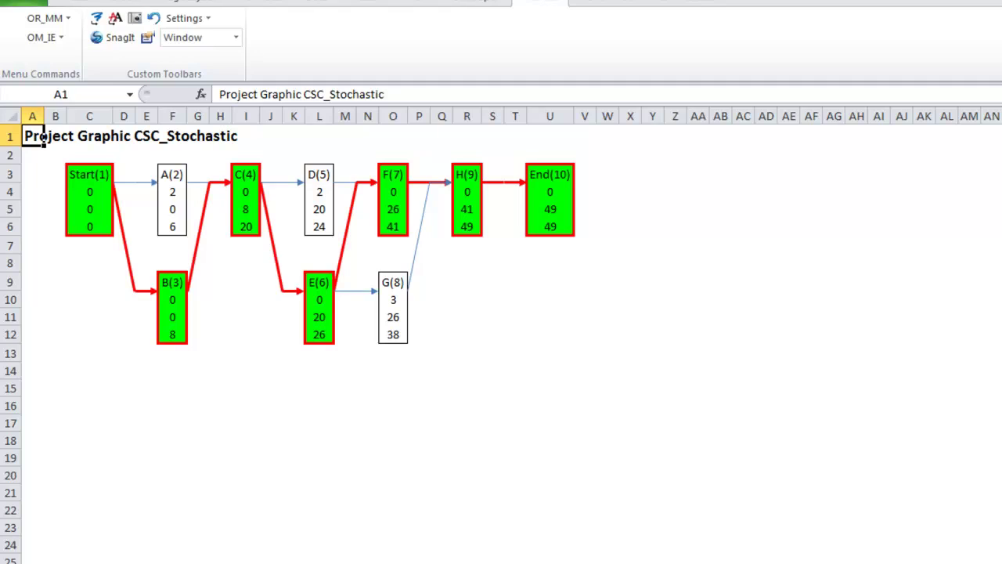
# Return to the CSC_Stochastic project sheet and review the project variance and standard deviation.
pyautogui.hotkey('ctrl', 'pageup')
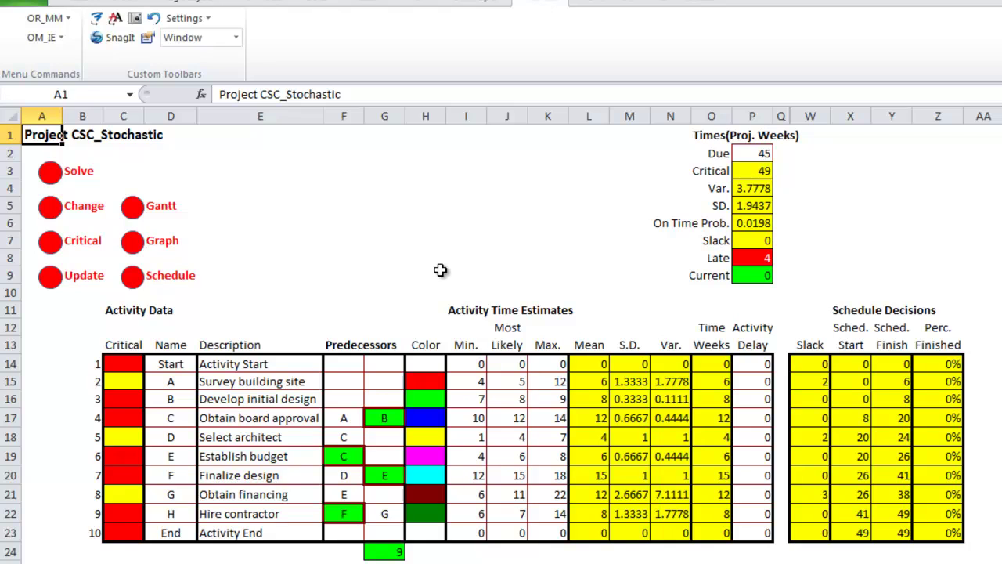
pyautogui.click(757, 188)
pyautogui.click(752, 206)
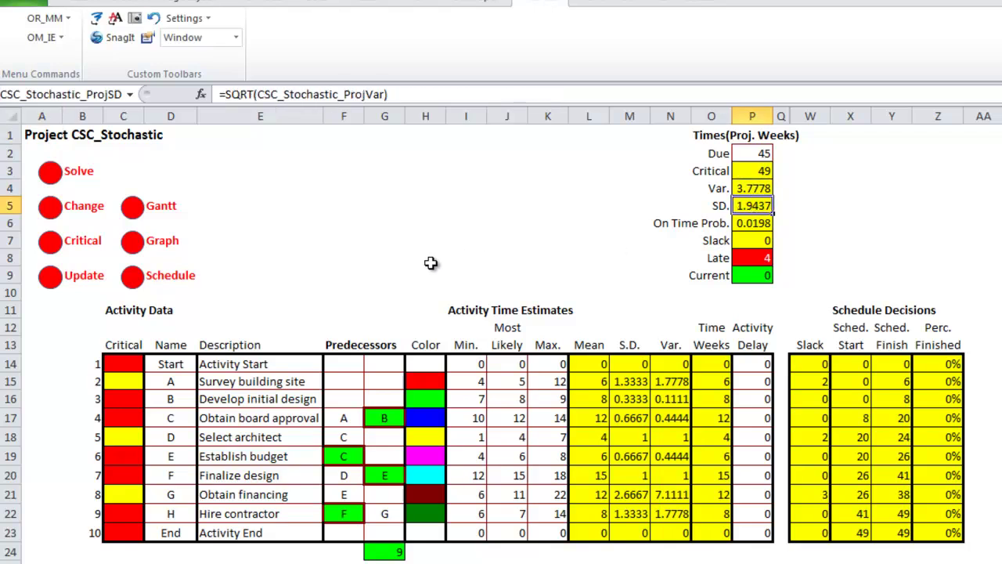
# Set the project due time to 50 weeks and inspect the on-time probability formula.
pyautogui.click(750, 154)
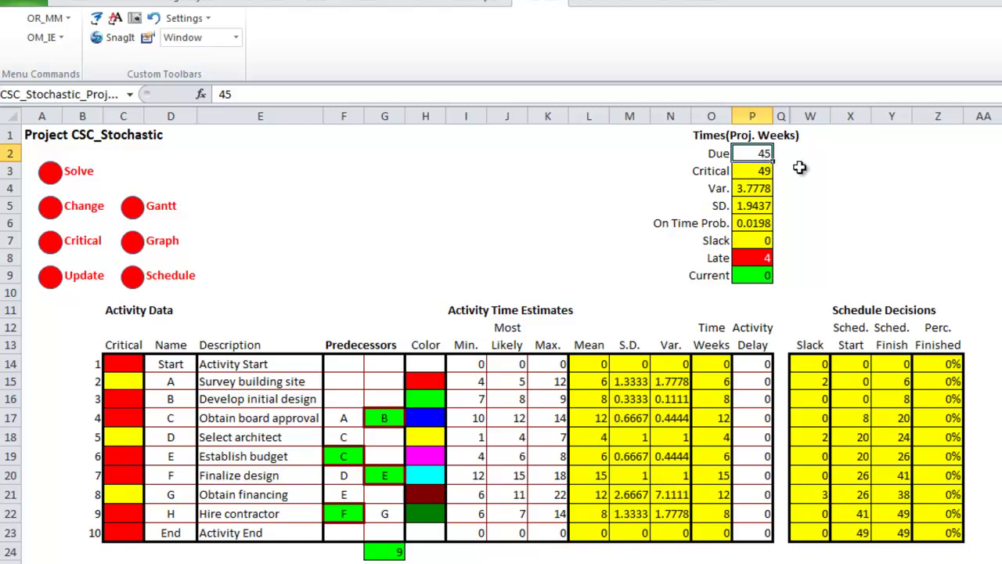
pyautogui.write('50')
pyautogui.press('Return')
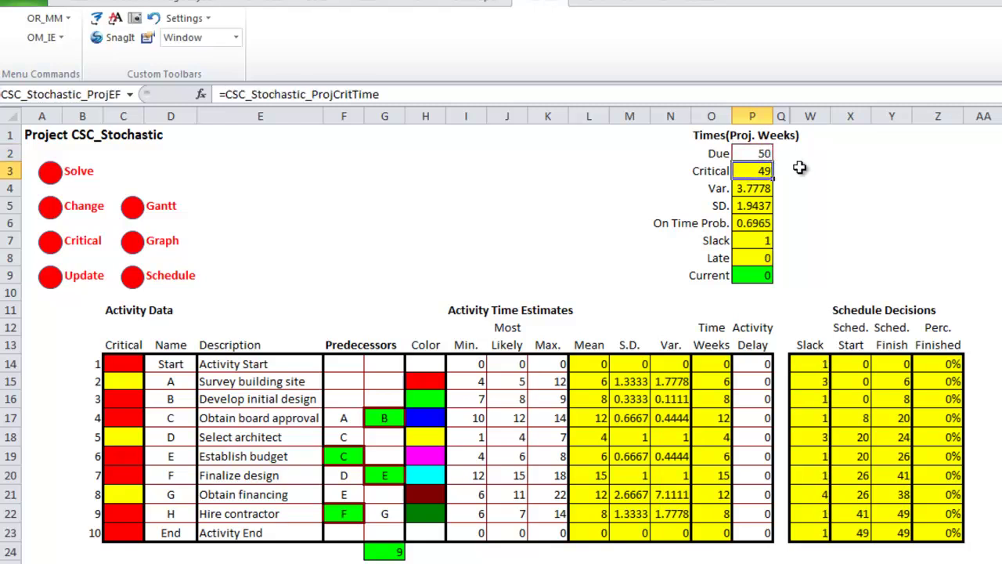
pyautogui.click(760, 224)
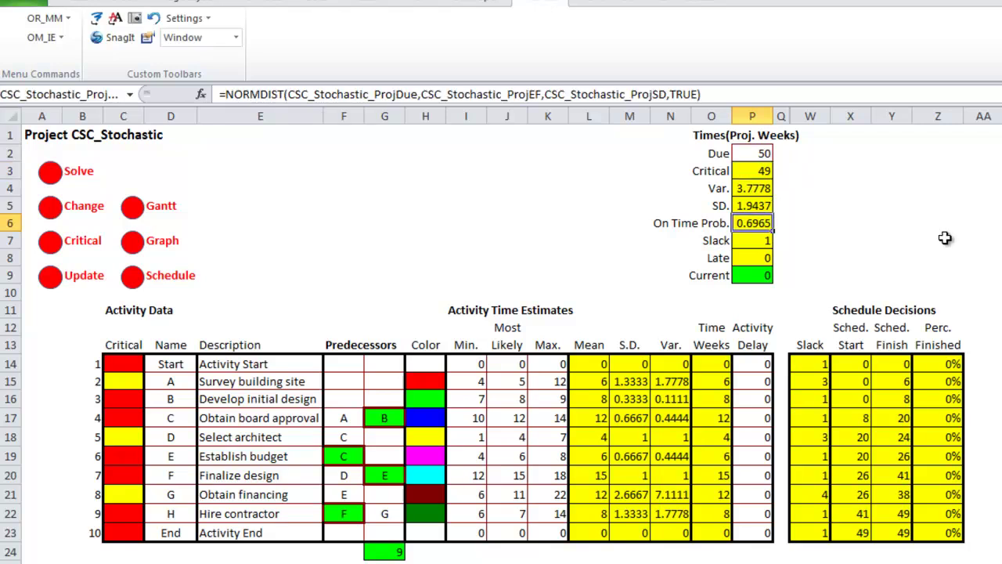
# Set the project due time to 49 weeks.
pyautogui.click(758, 153)
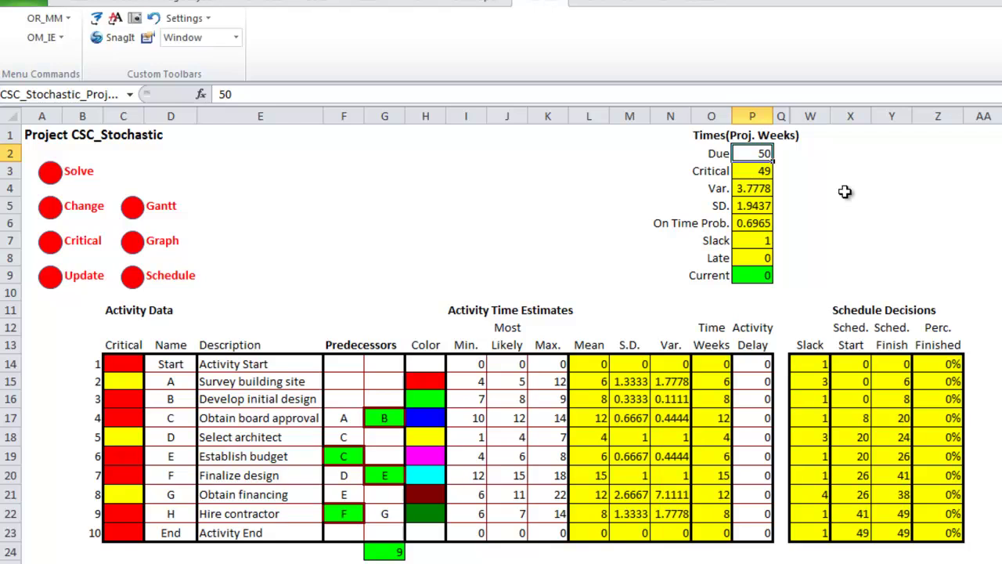
pyautogui.write('49')
pyautogui.press('Return')
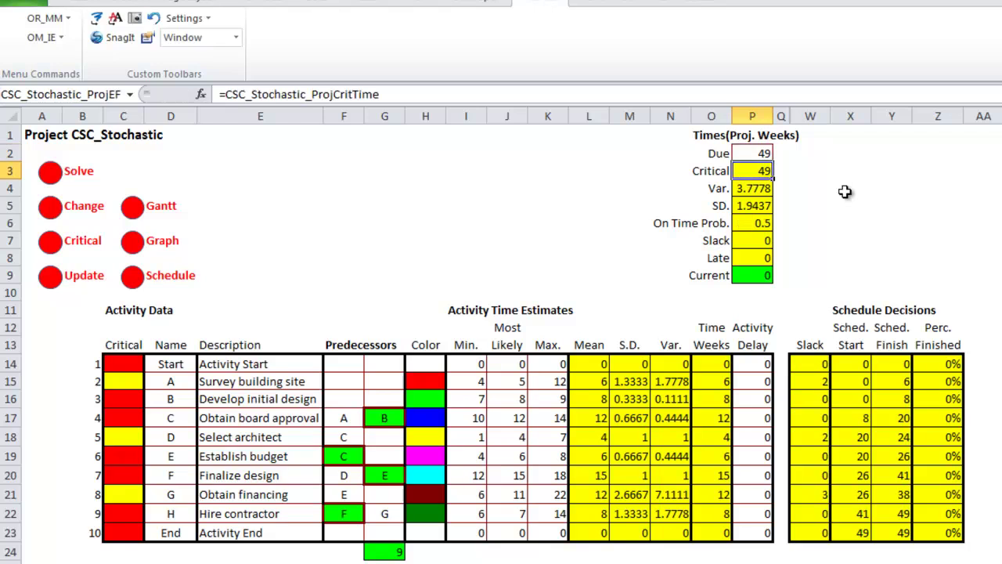